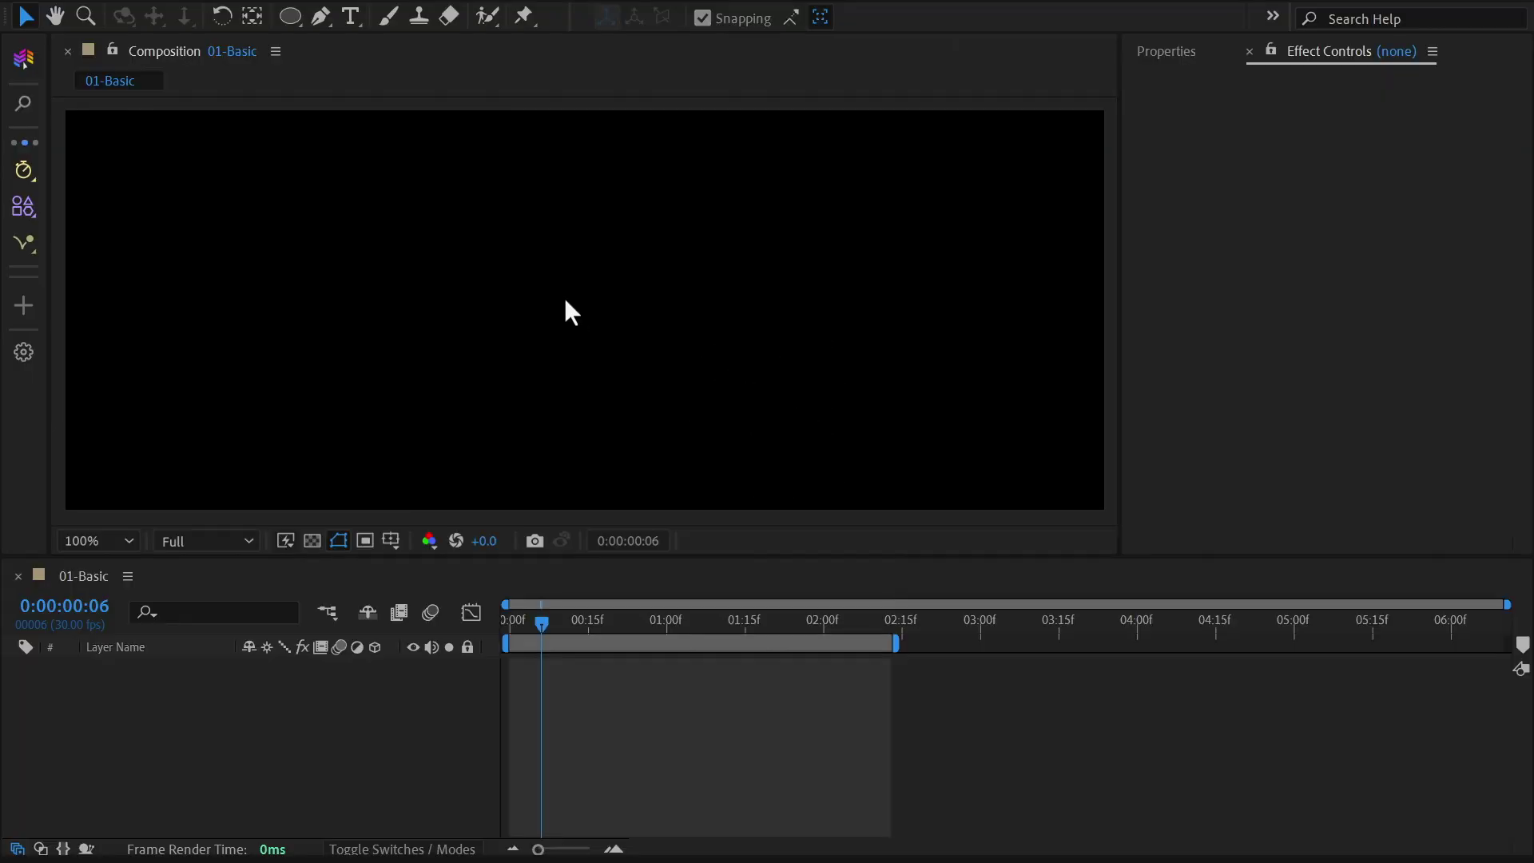
Step: Draw a white circle in the composition with the Ellipse tool
left_click(298, 17)
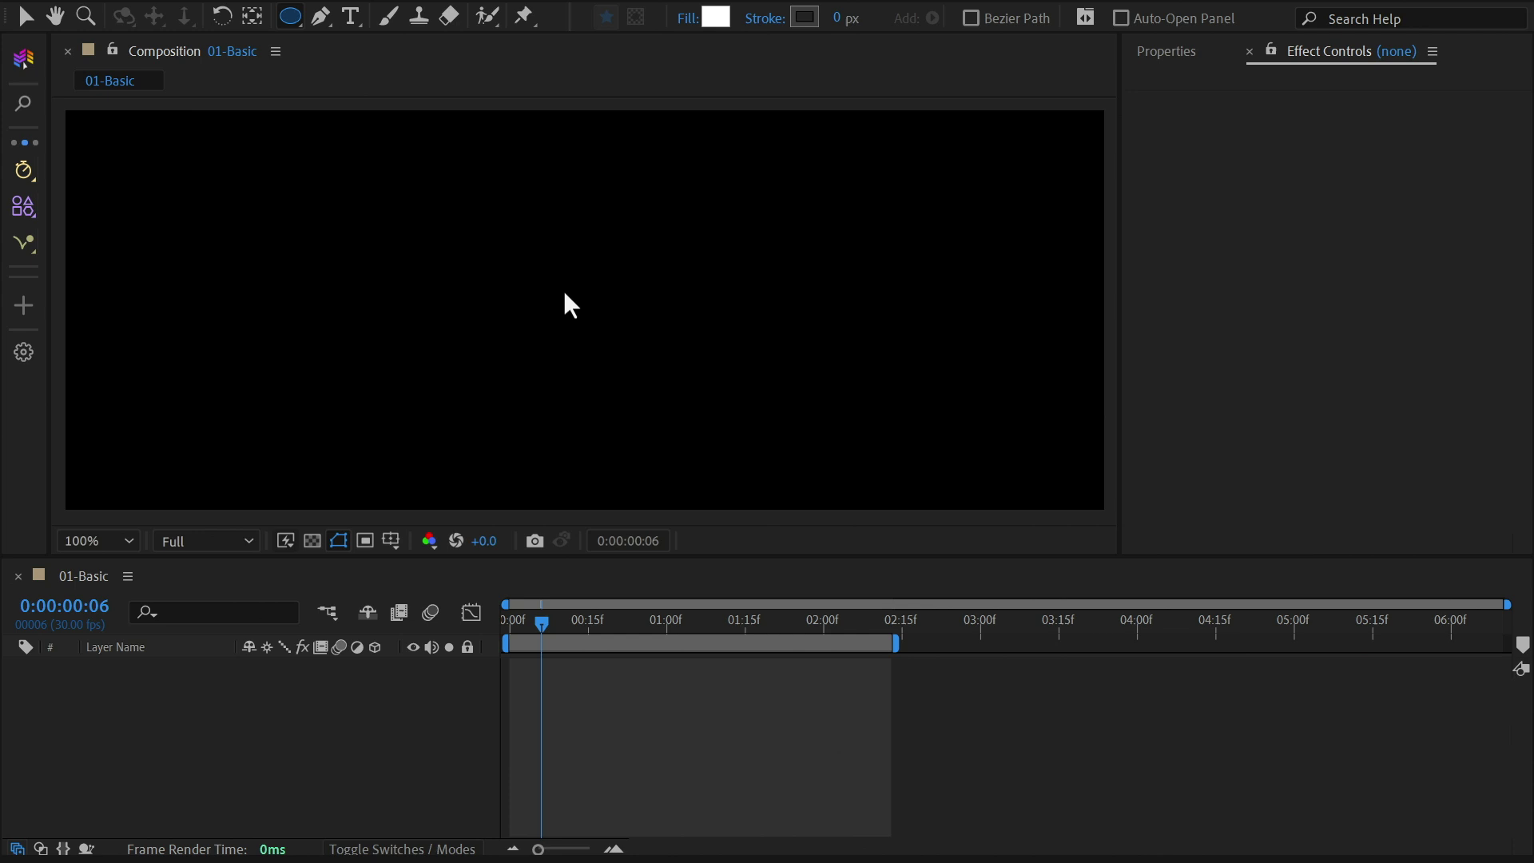
left_click_drag(570, 326, 574, 83)
key("v")
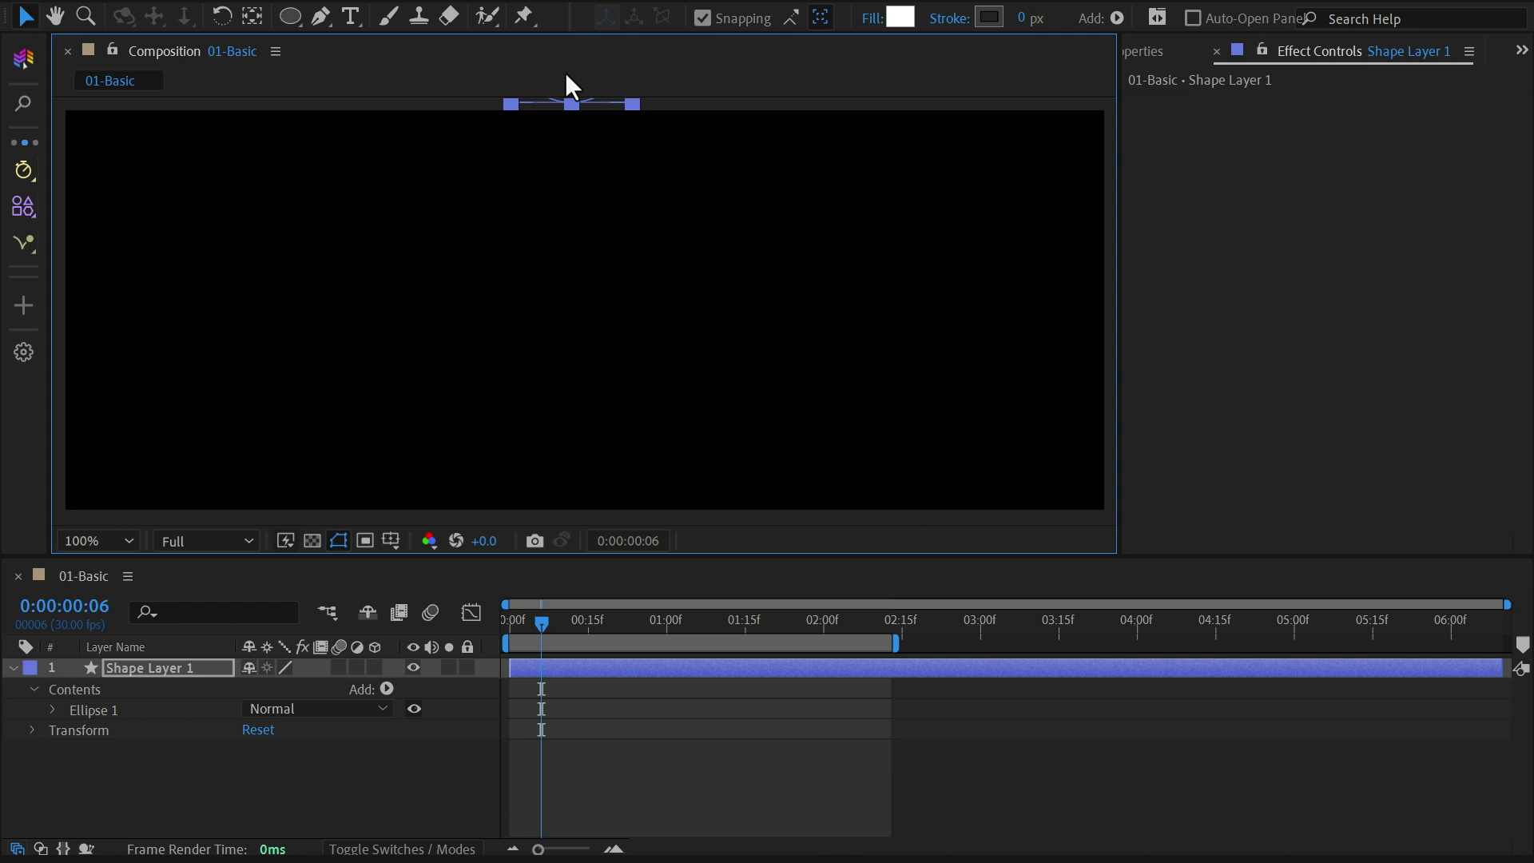
Step: Keyframe the circle's Position from 633,-86 at frame 6 to 633,410 at frame 12, then preview
key("p")
left_click(77, 684)
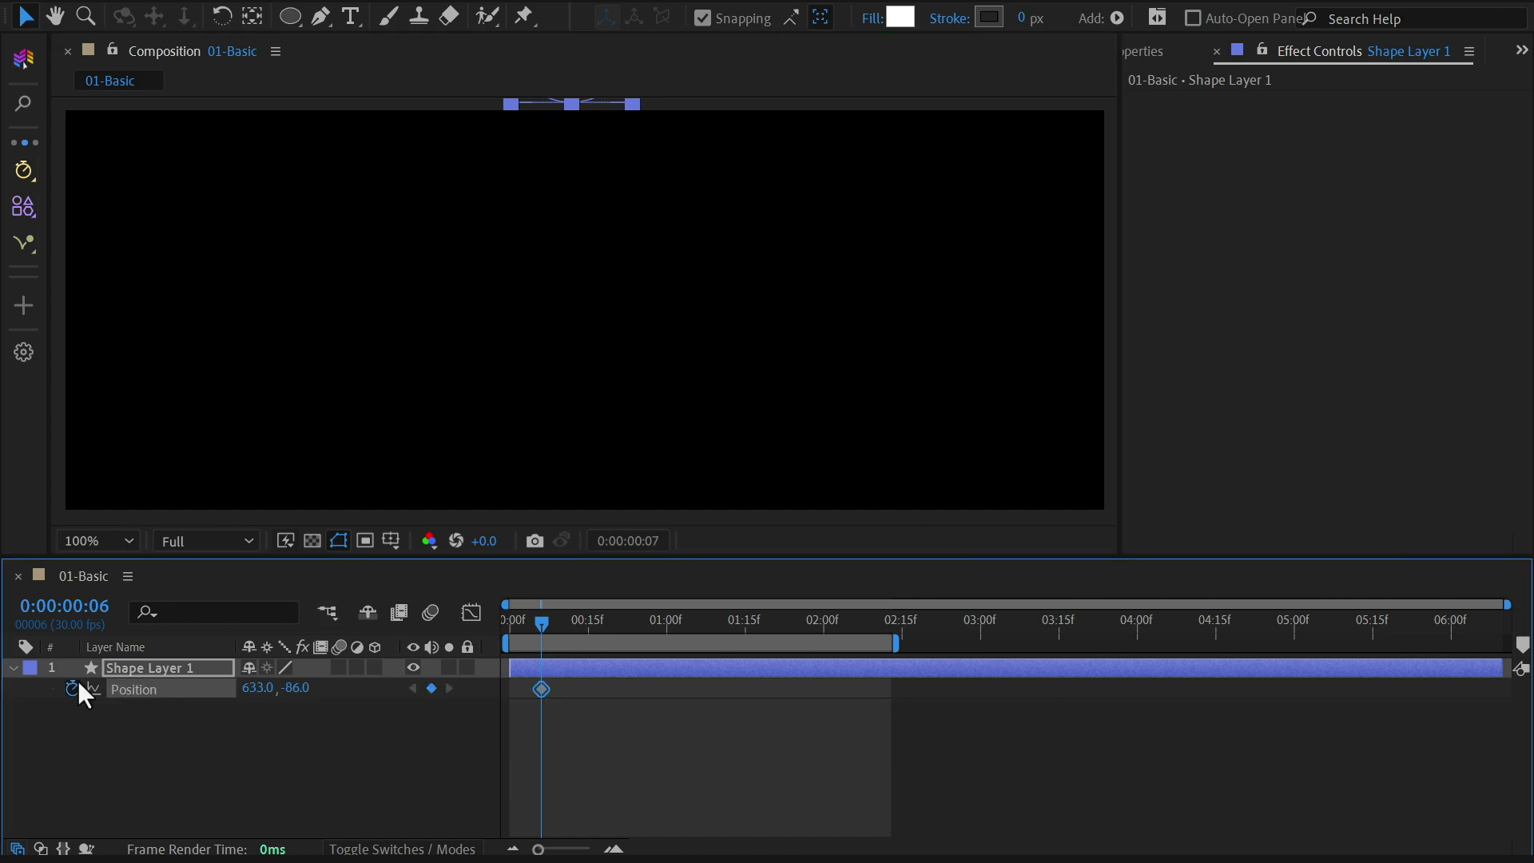
key("Page_Down")
key("Page_Down")
key("Page_Down")
key("Page_Down")
key("Page_Down")
key("Page_Down")
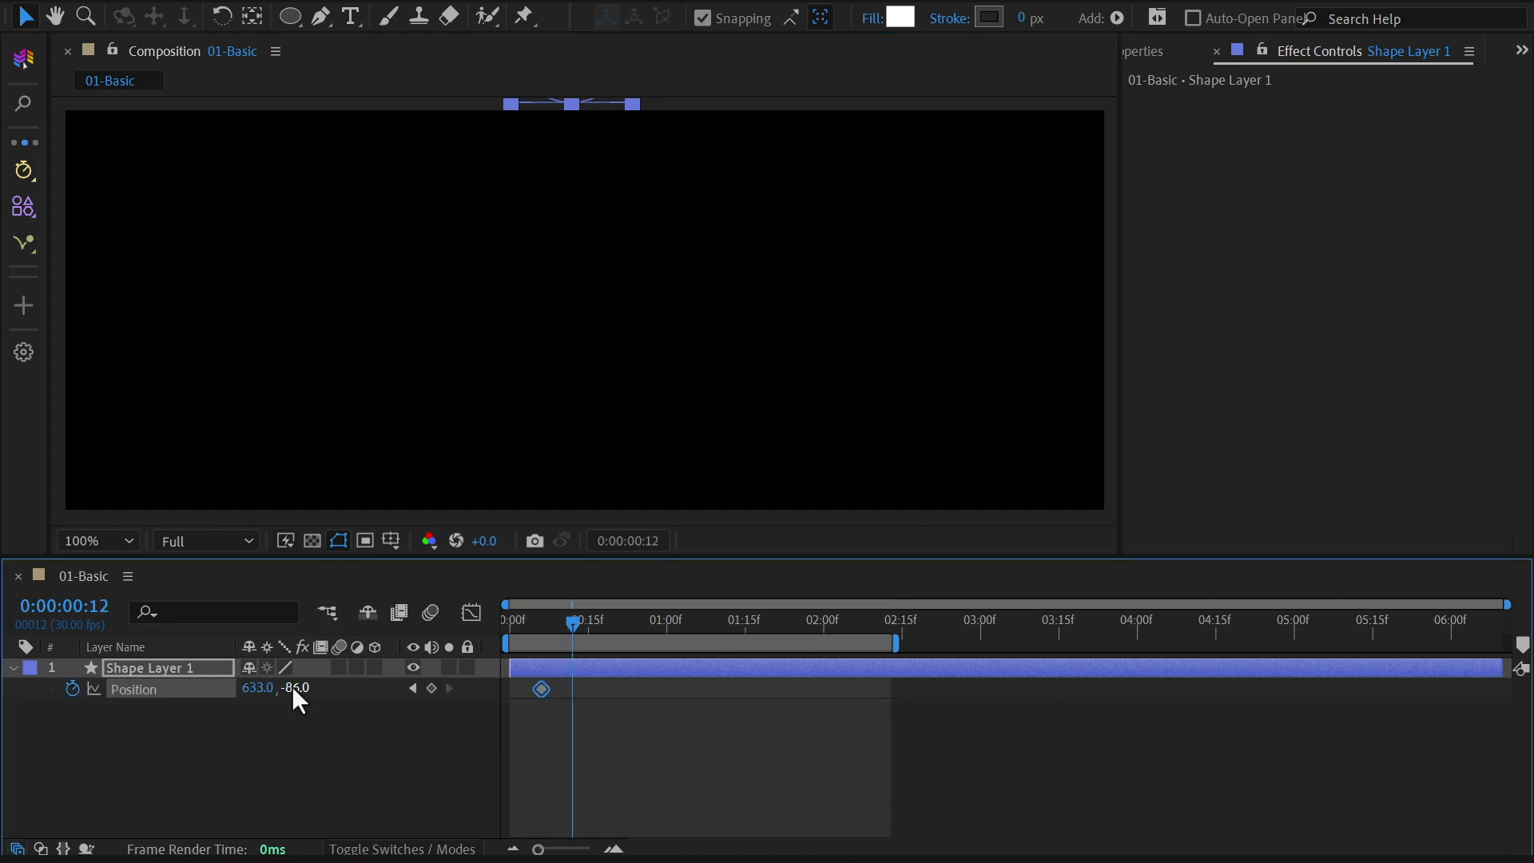
left_click_drag(291, 686, 906, 666)
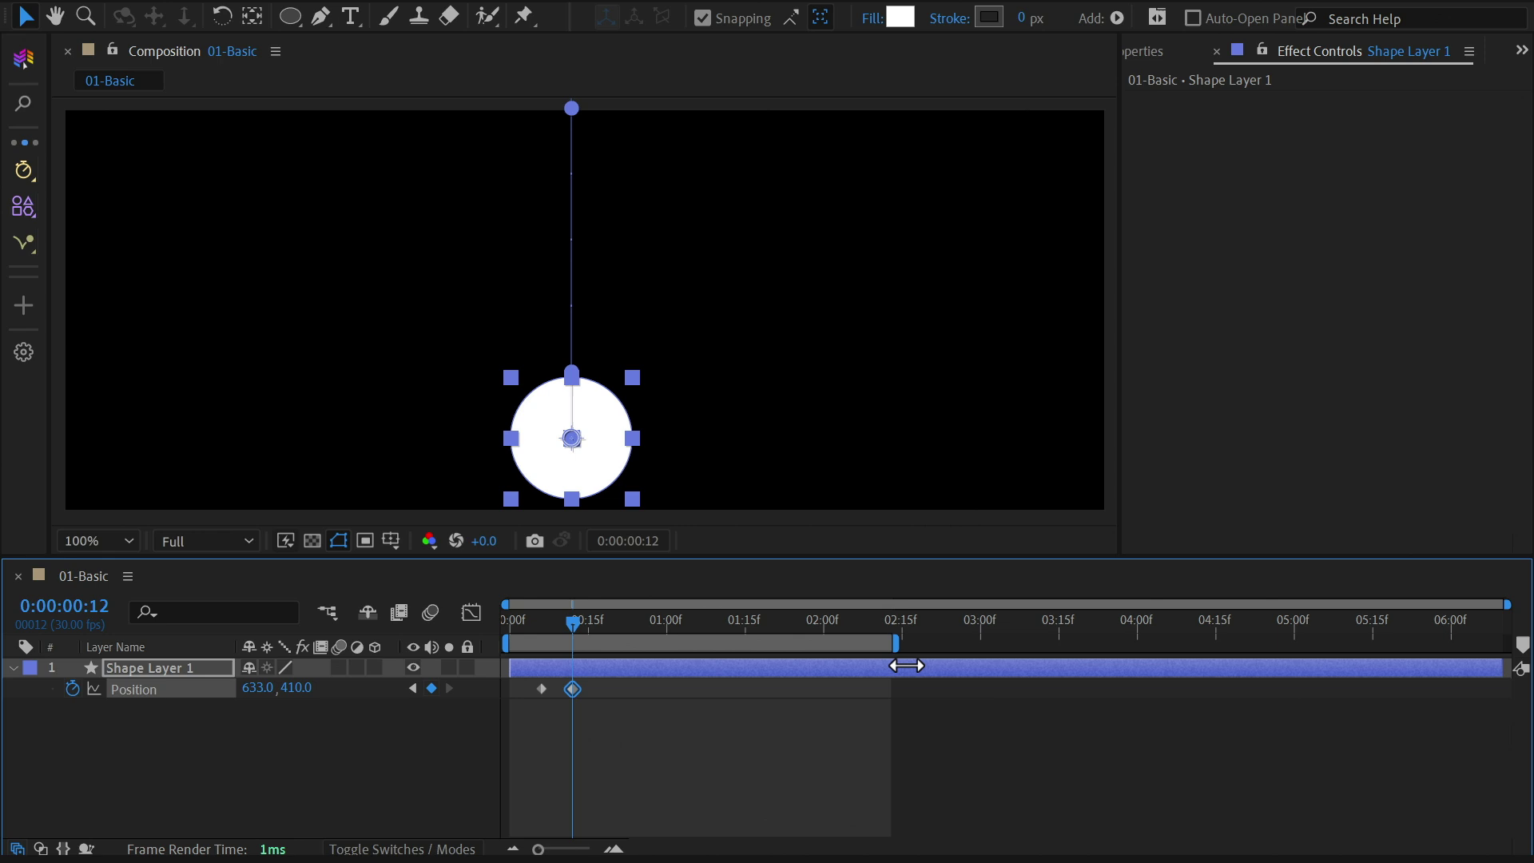
key("space")
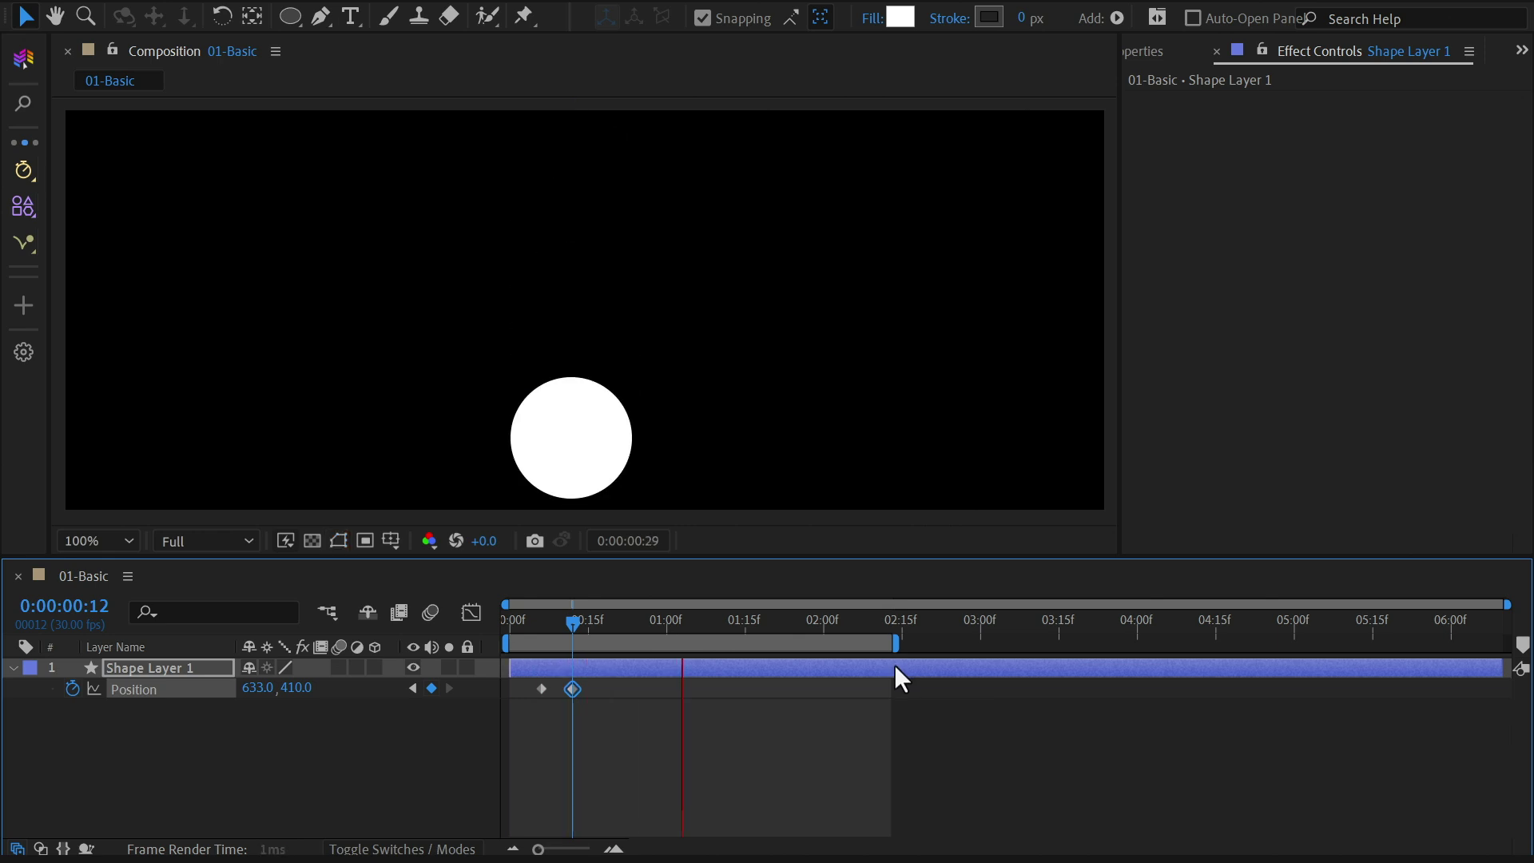
key("space")
Step: Open MotionApe's Bounce tool from Animation Tools, keeping Gravity at Normal
left_click(27, 246)
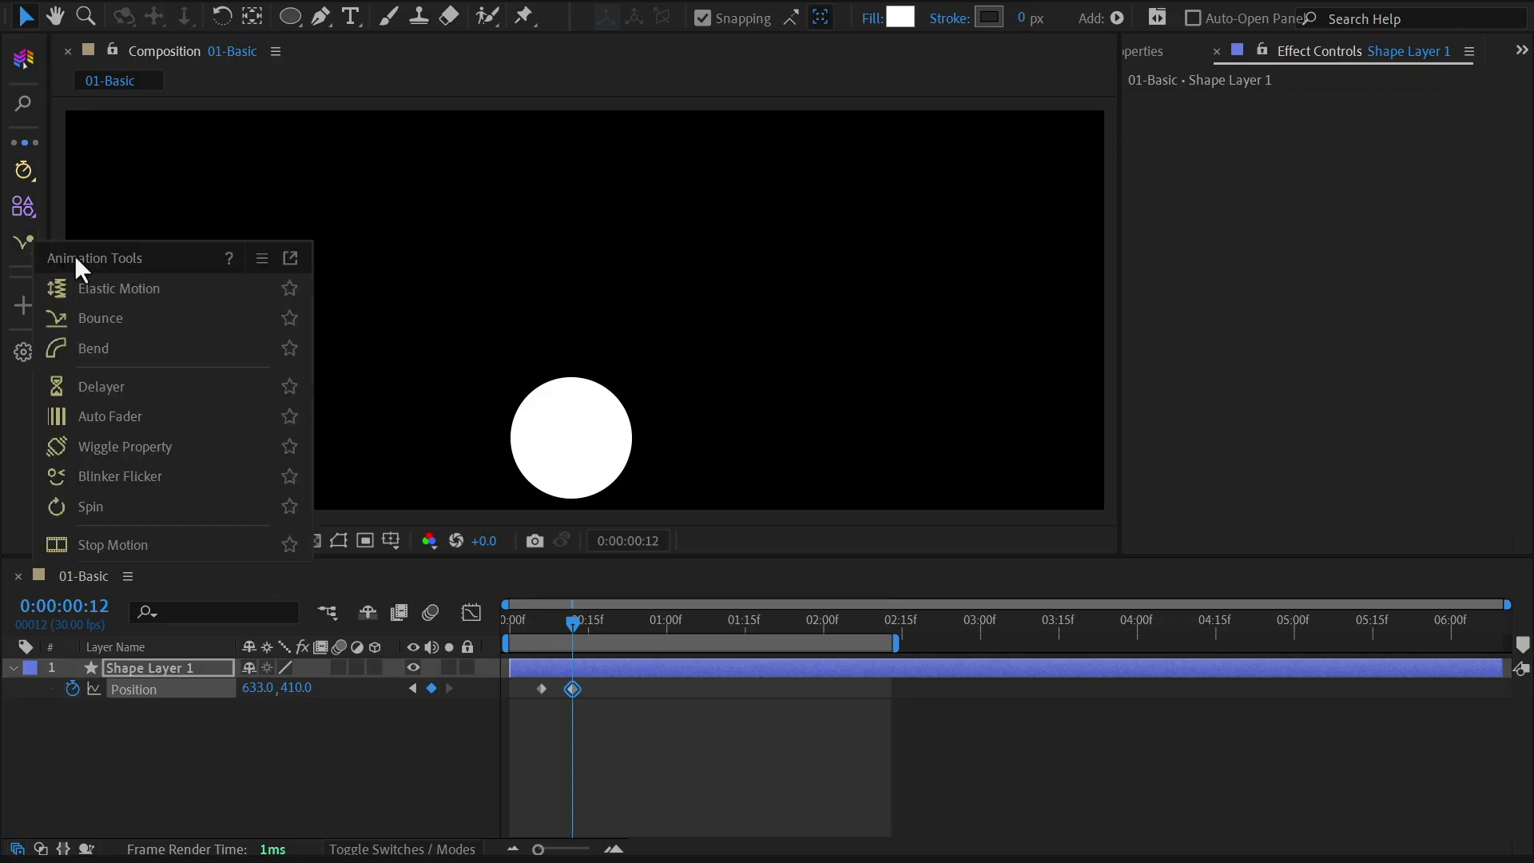
left_click(127, 319)
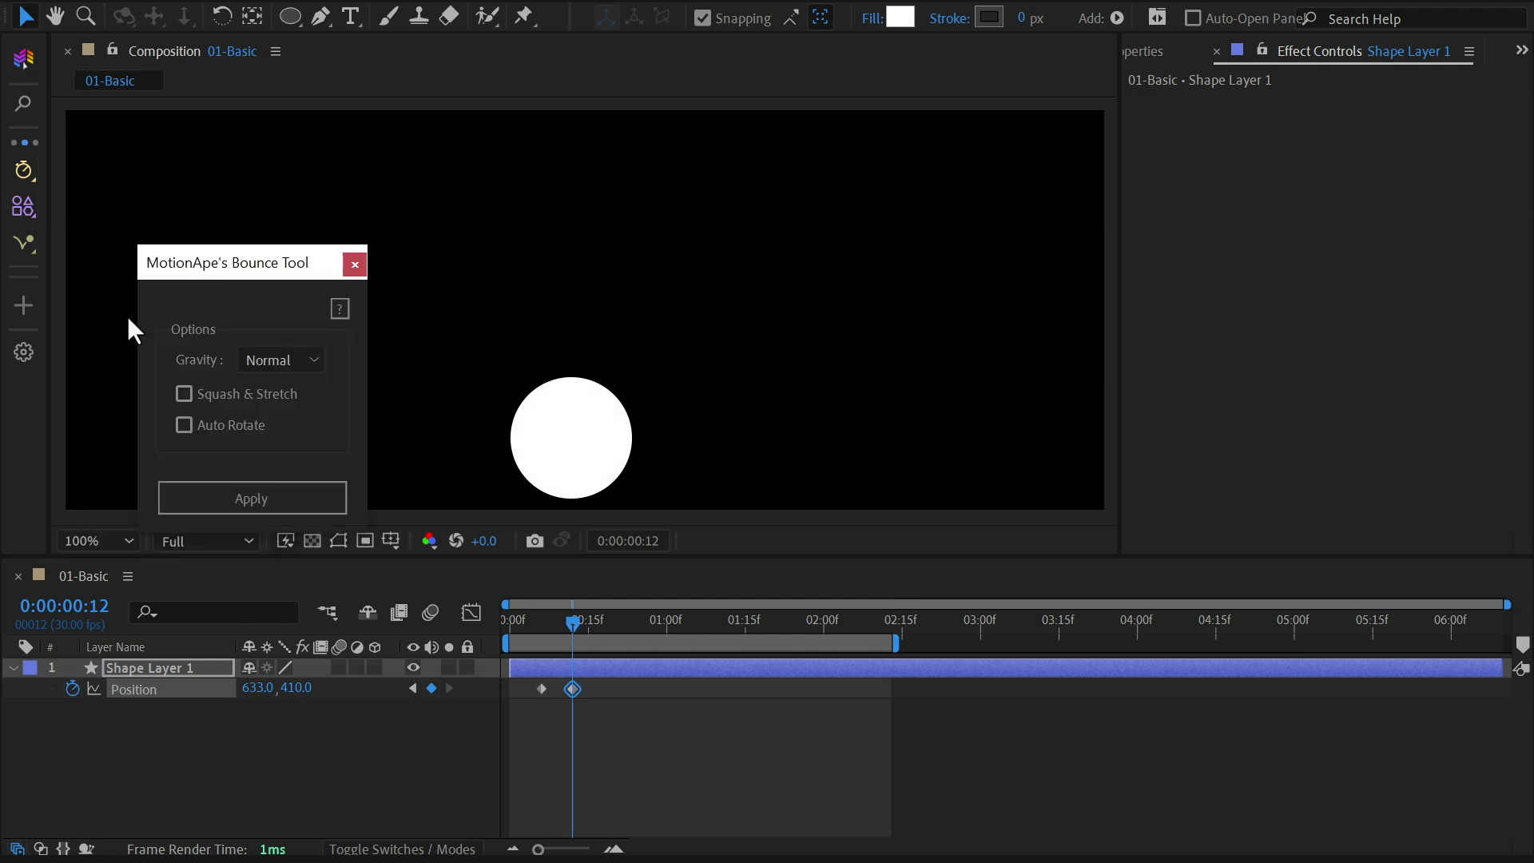
Step: Apply the Normal-gravity bounce to the circle, preview it and nudge the landing keyframe
left_click(242, 496)
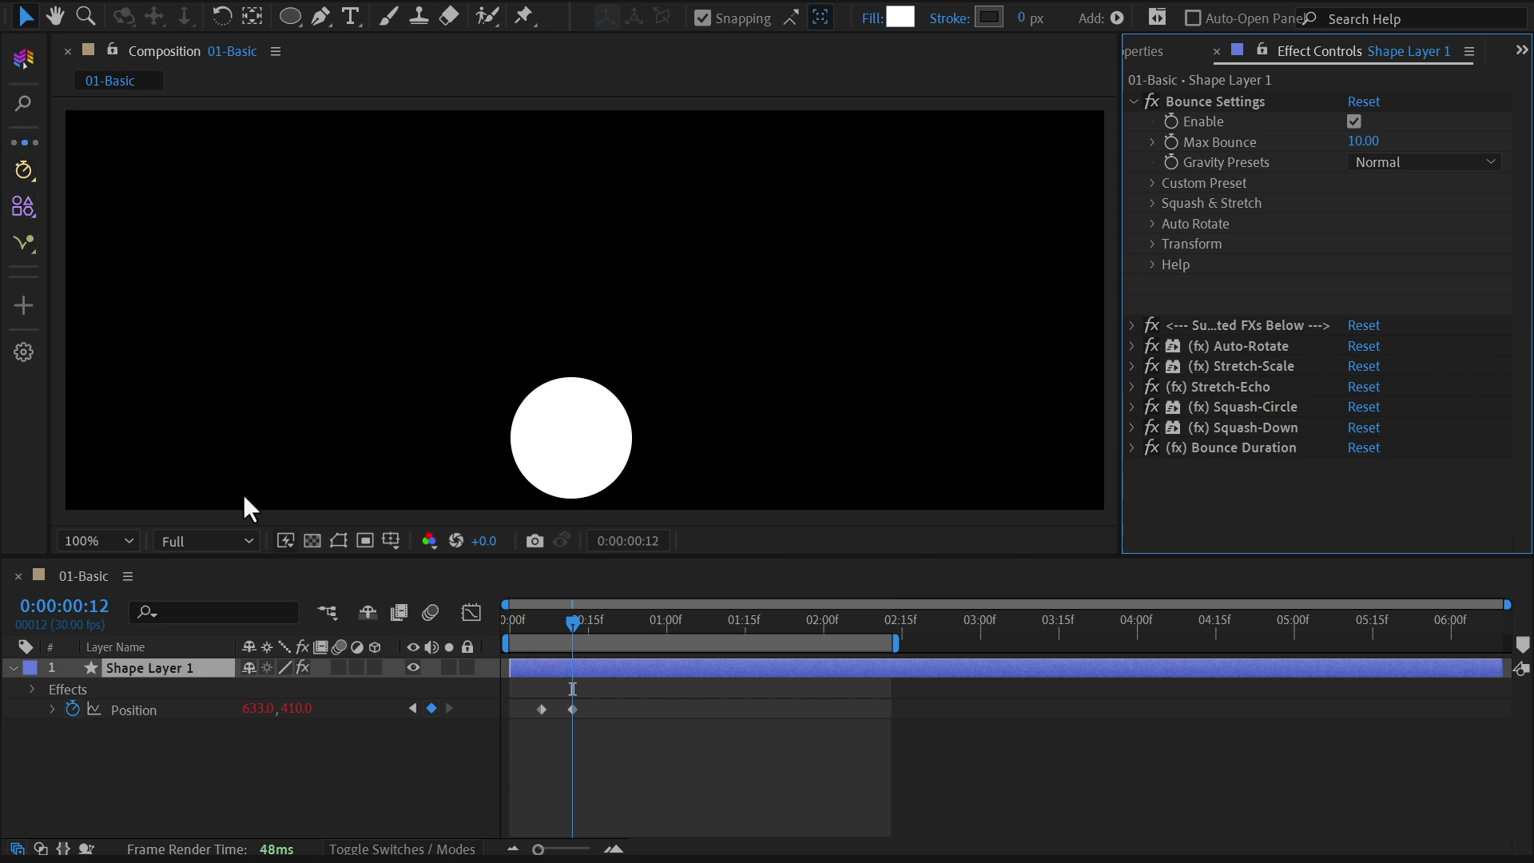
key("space")
mouse_move(573, 709)
left_mouse_down()
mouse_move(604, 709)
mouse_move(572, 709)
left_mouse_up()
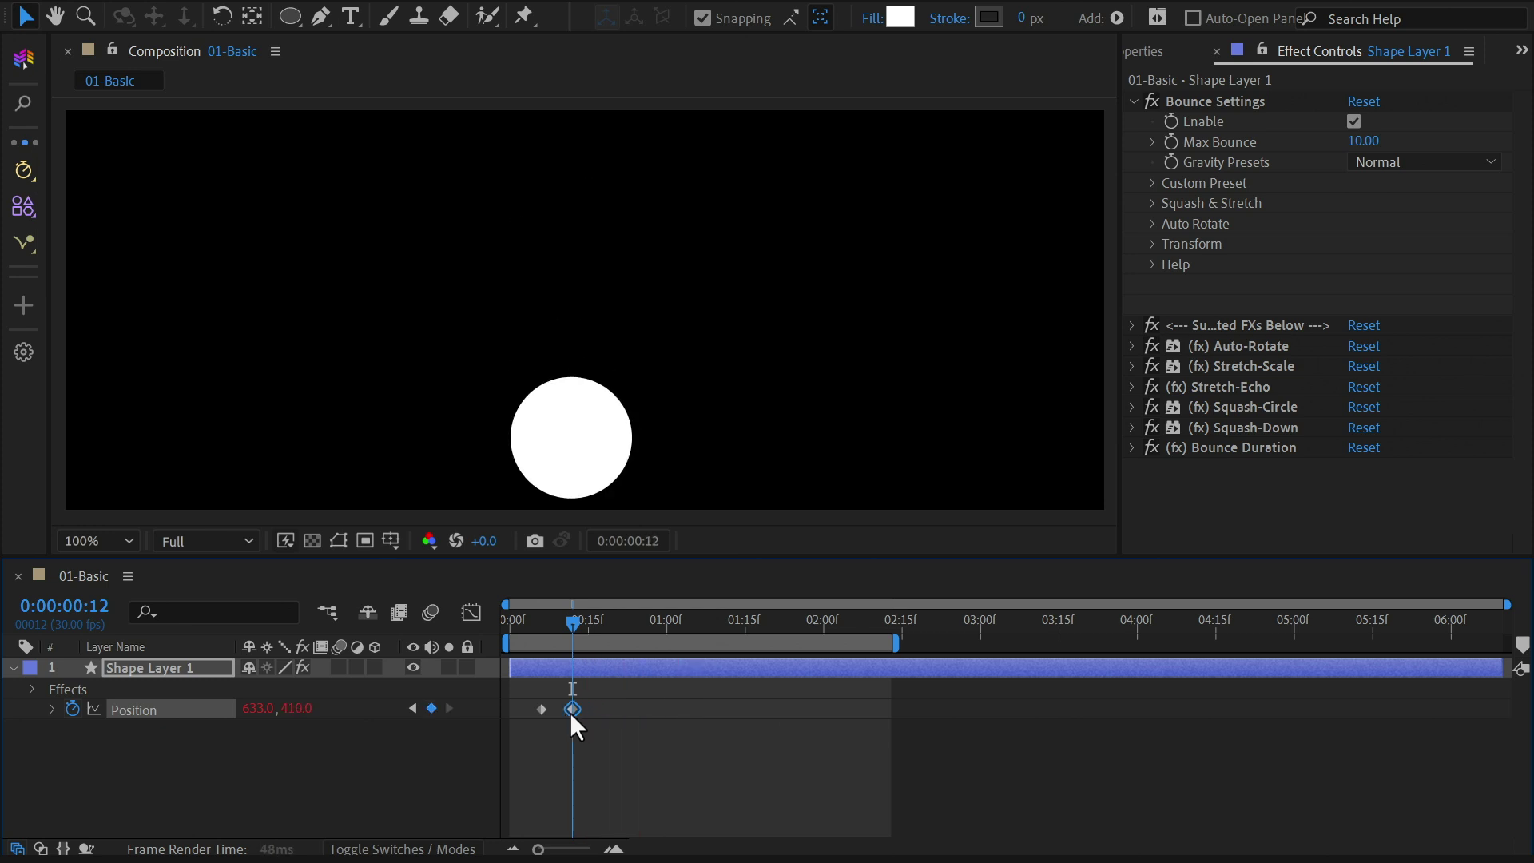
Step: Switch the Bounce Gravity Preset to Heavier, then to Light
left_click(1402, 163)
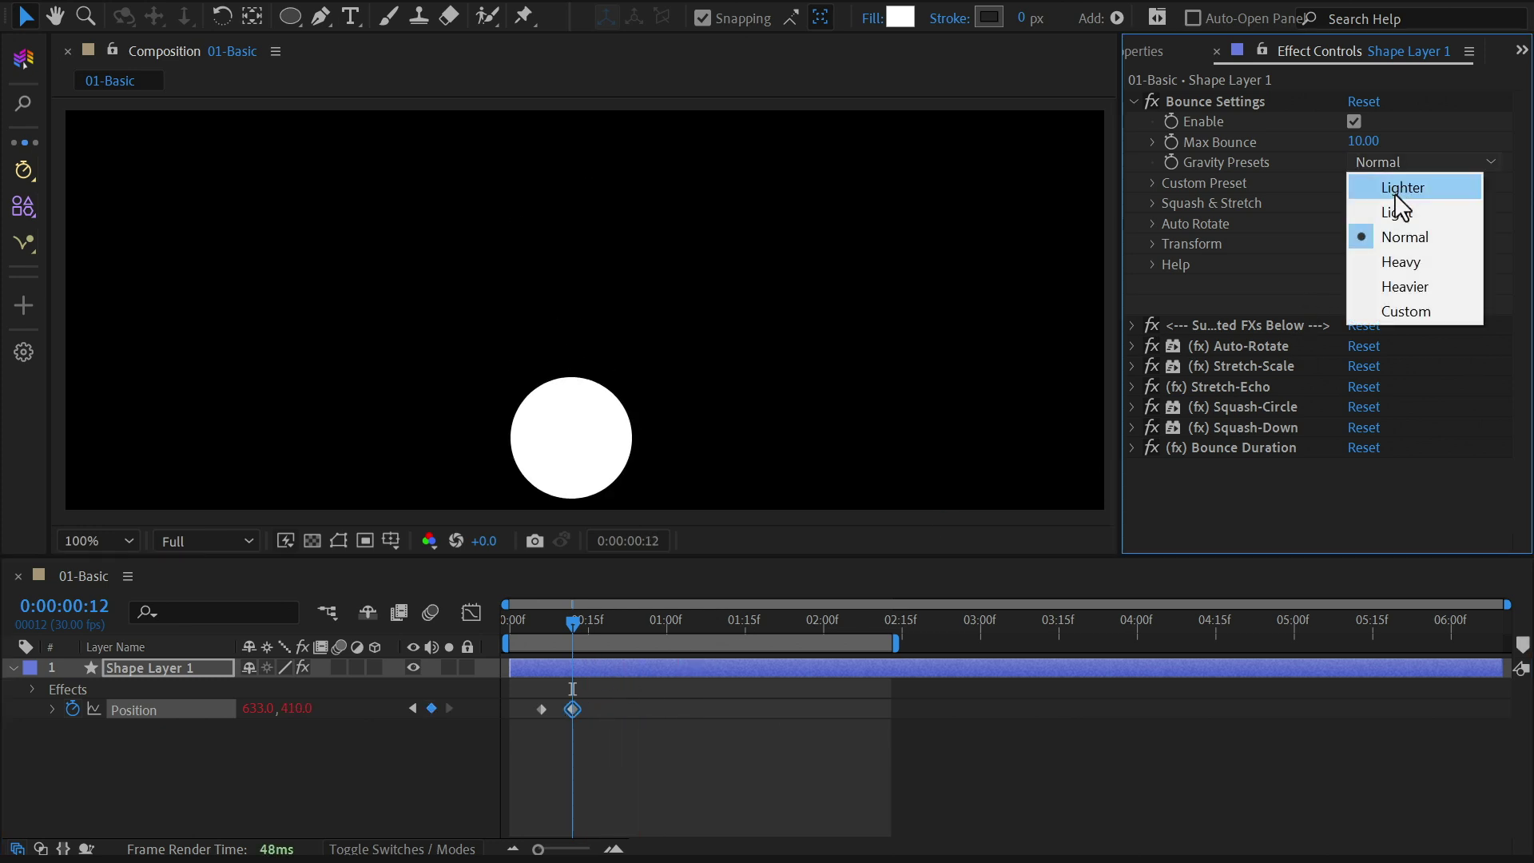
left_click(1406, 285)
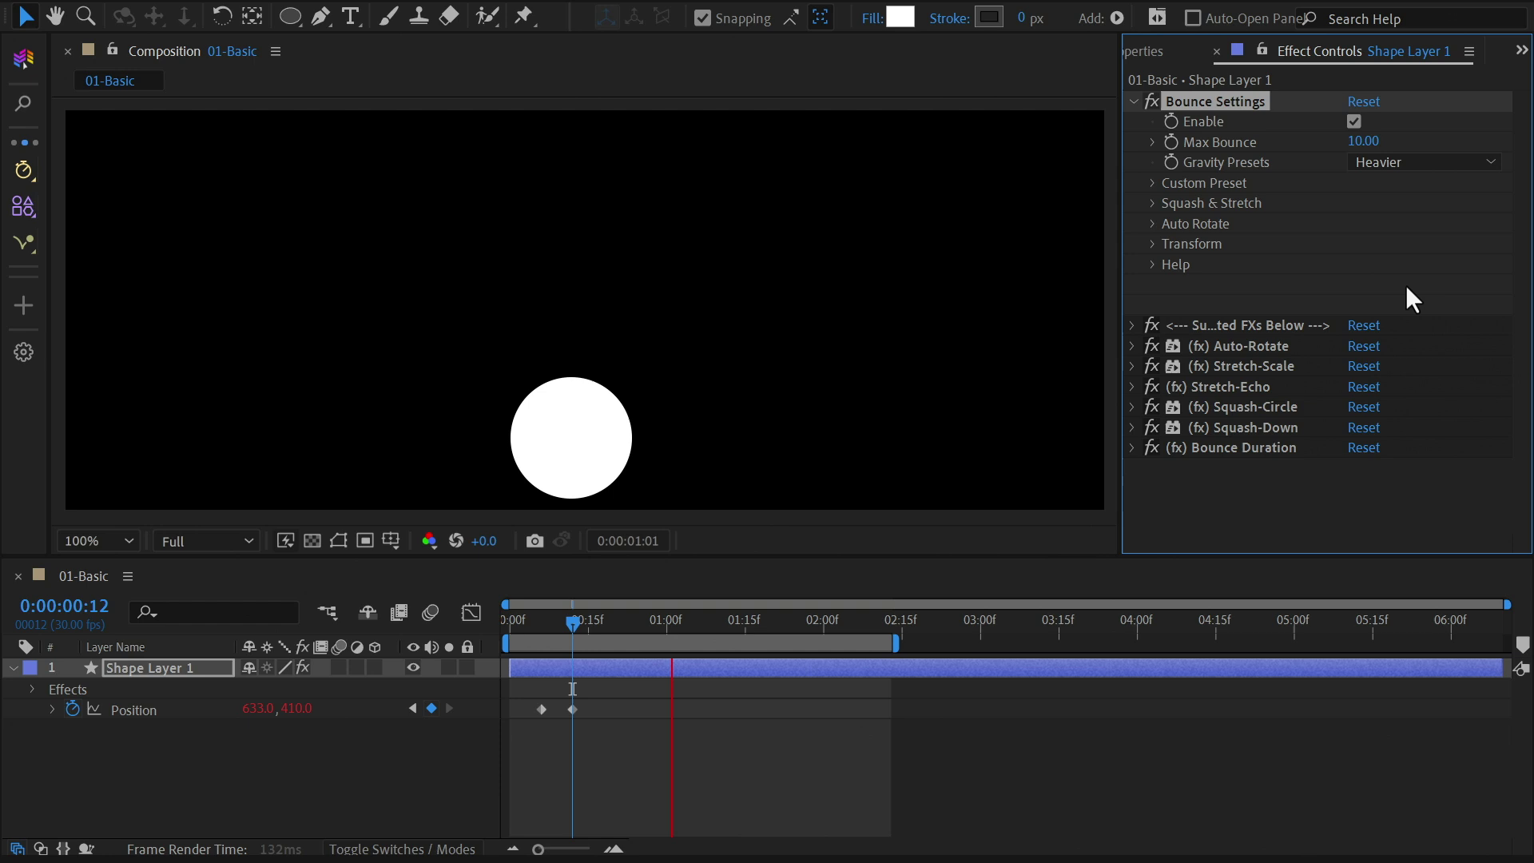
left_click(1401, 161)
left_click(1401, 209)
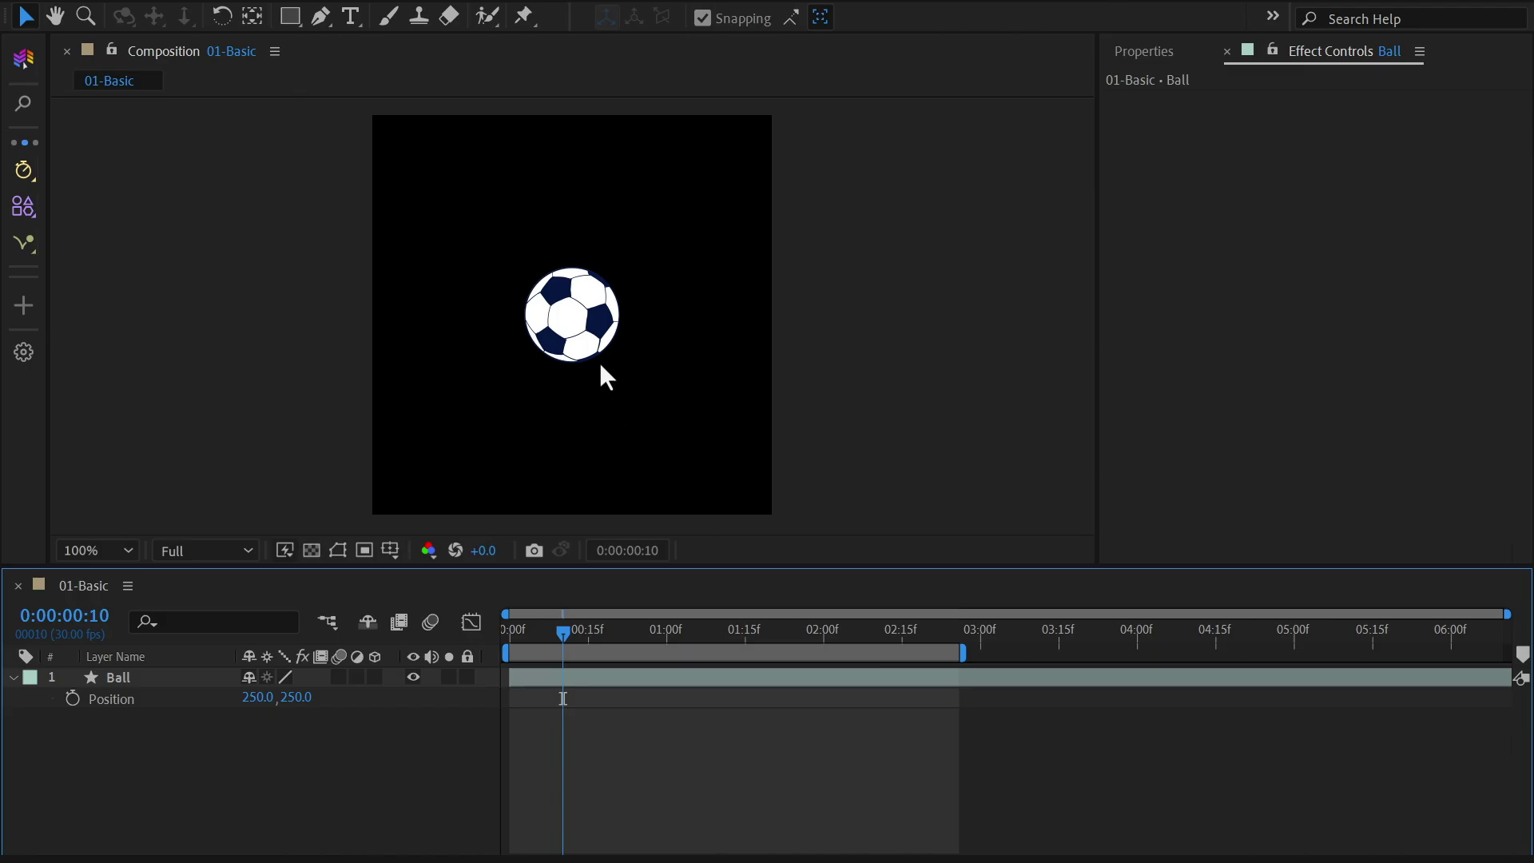
Step: Keyframe the ball's Position from 250,-179 at frame 10 to 250,436 at frame 17
left_click_drag(588, 339, 623, 4)
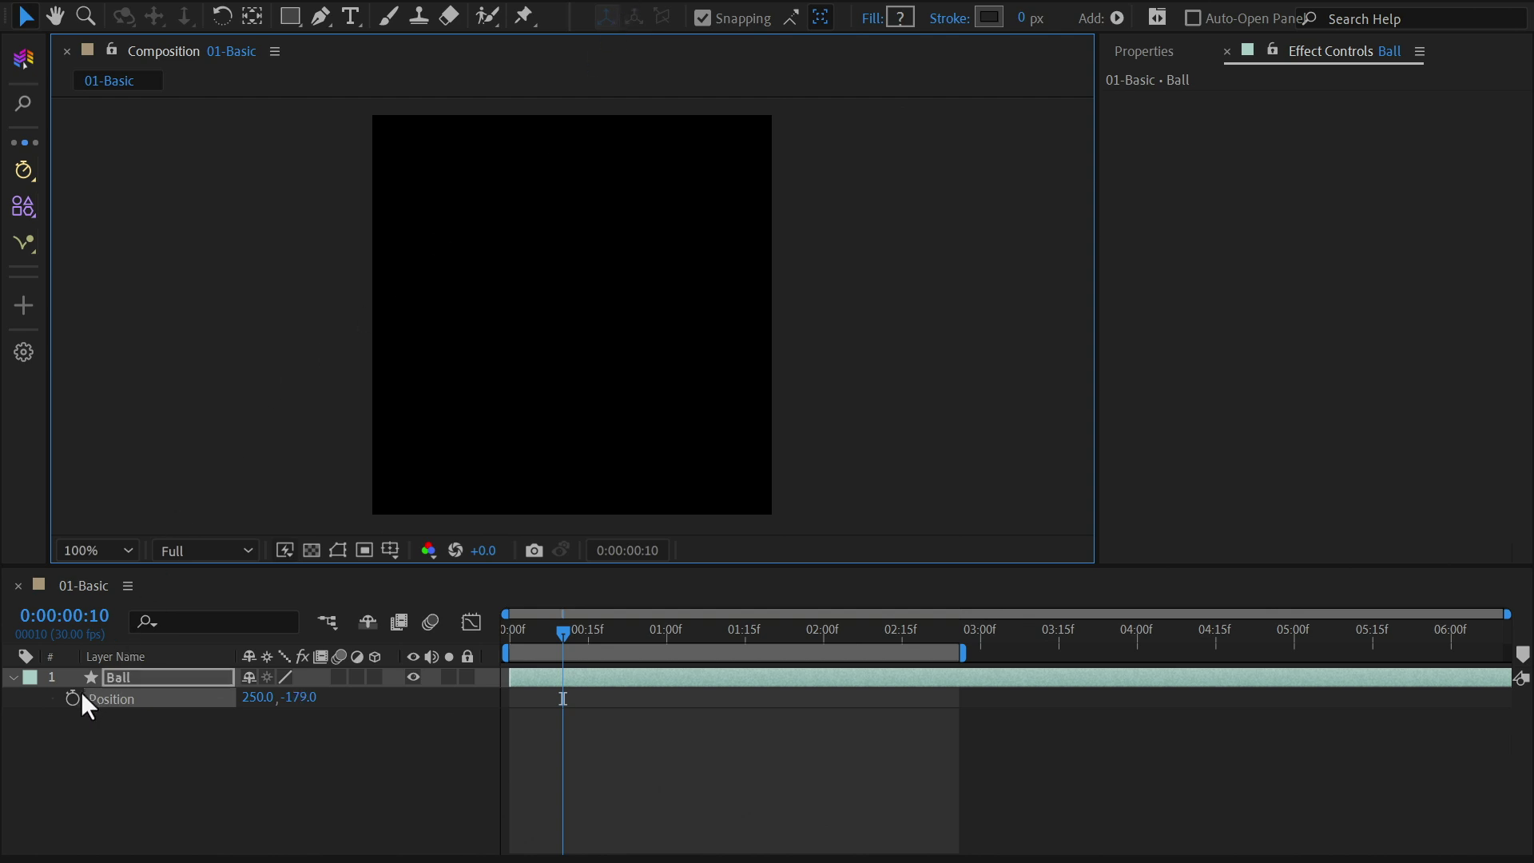
left_click(72, 699)
key("shift+Page_Down")
key("Page_Up")
key("Page_Up")
key("Page_Up")
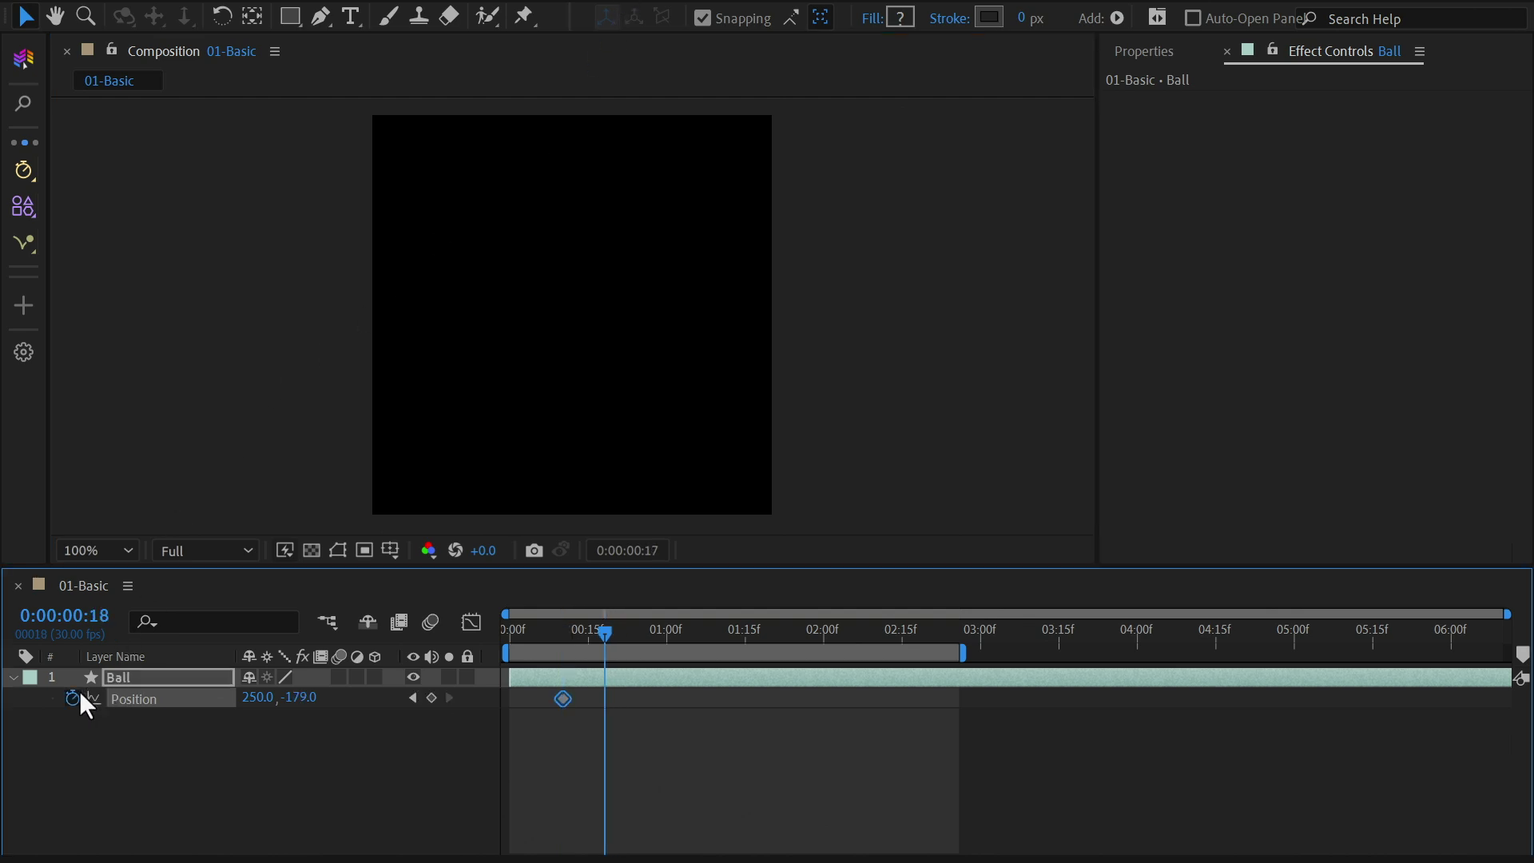
left_click_drag(296, 697, 1012, 711)
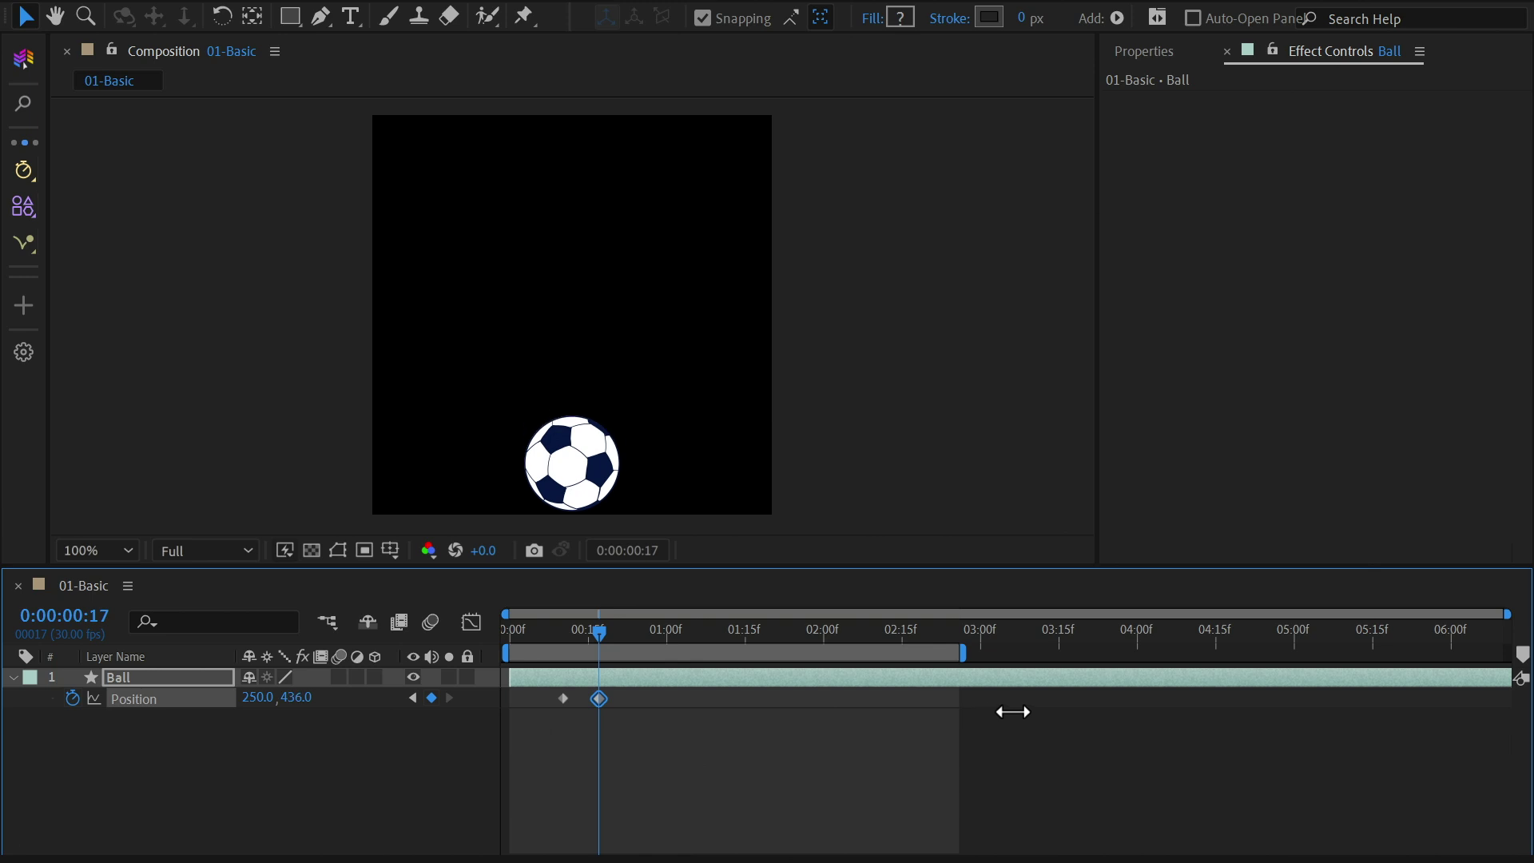
Step: Apply MotionApe Bounce to the ball with Light gravity, Squash & Stretch and Auto Rotate enabled
left_click(26, 243)
left_click(126, 326)
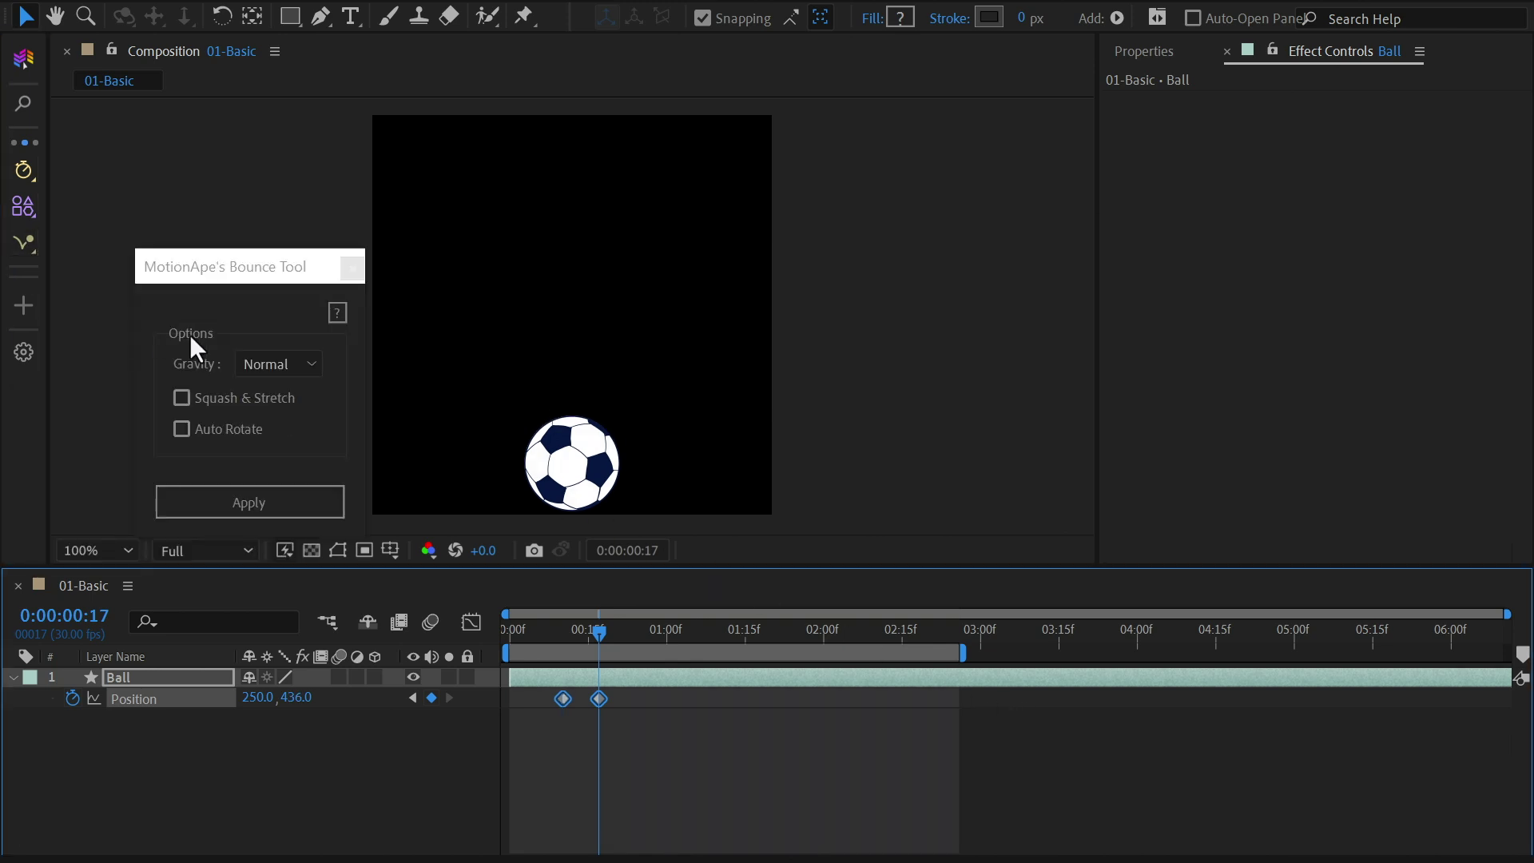
left_click(285, 361)
left_click(272, 409)
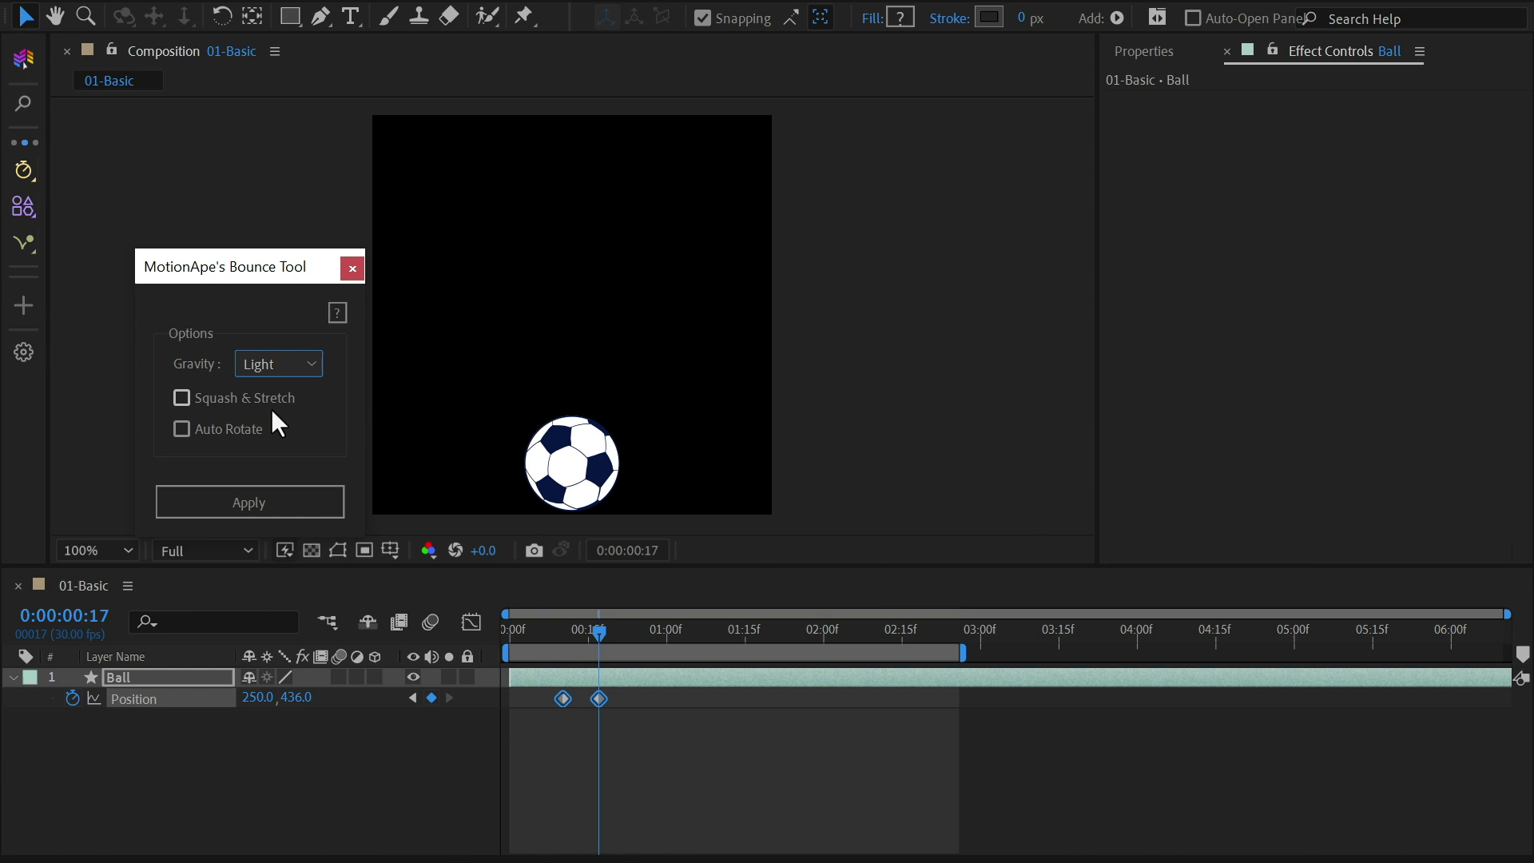
left_click(243, 397)
left_click(231, 432)
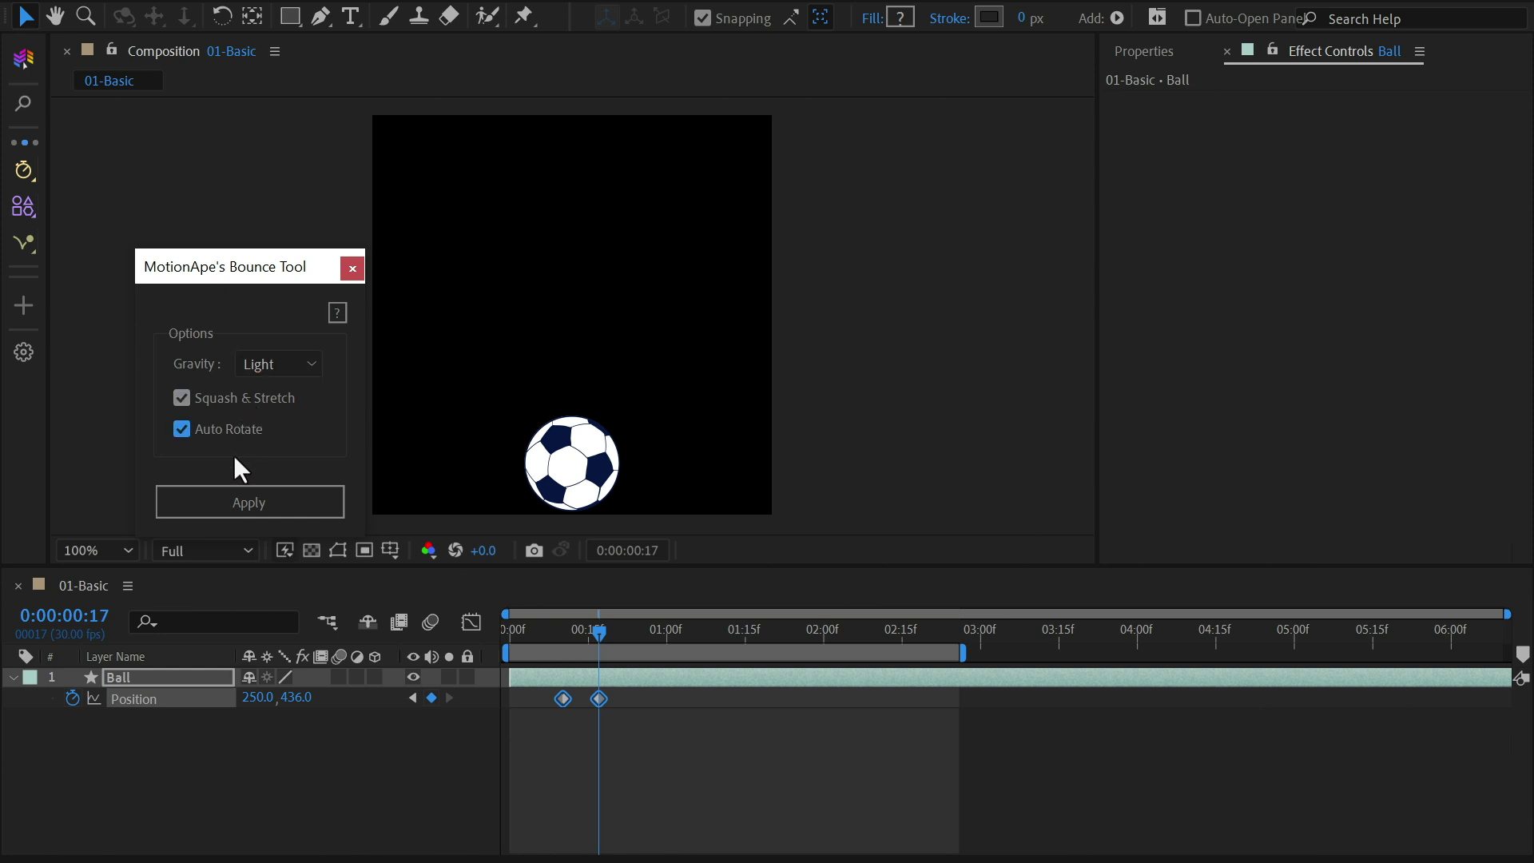
left_click(241, 499)
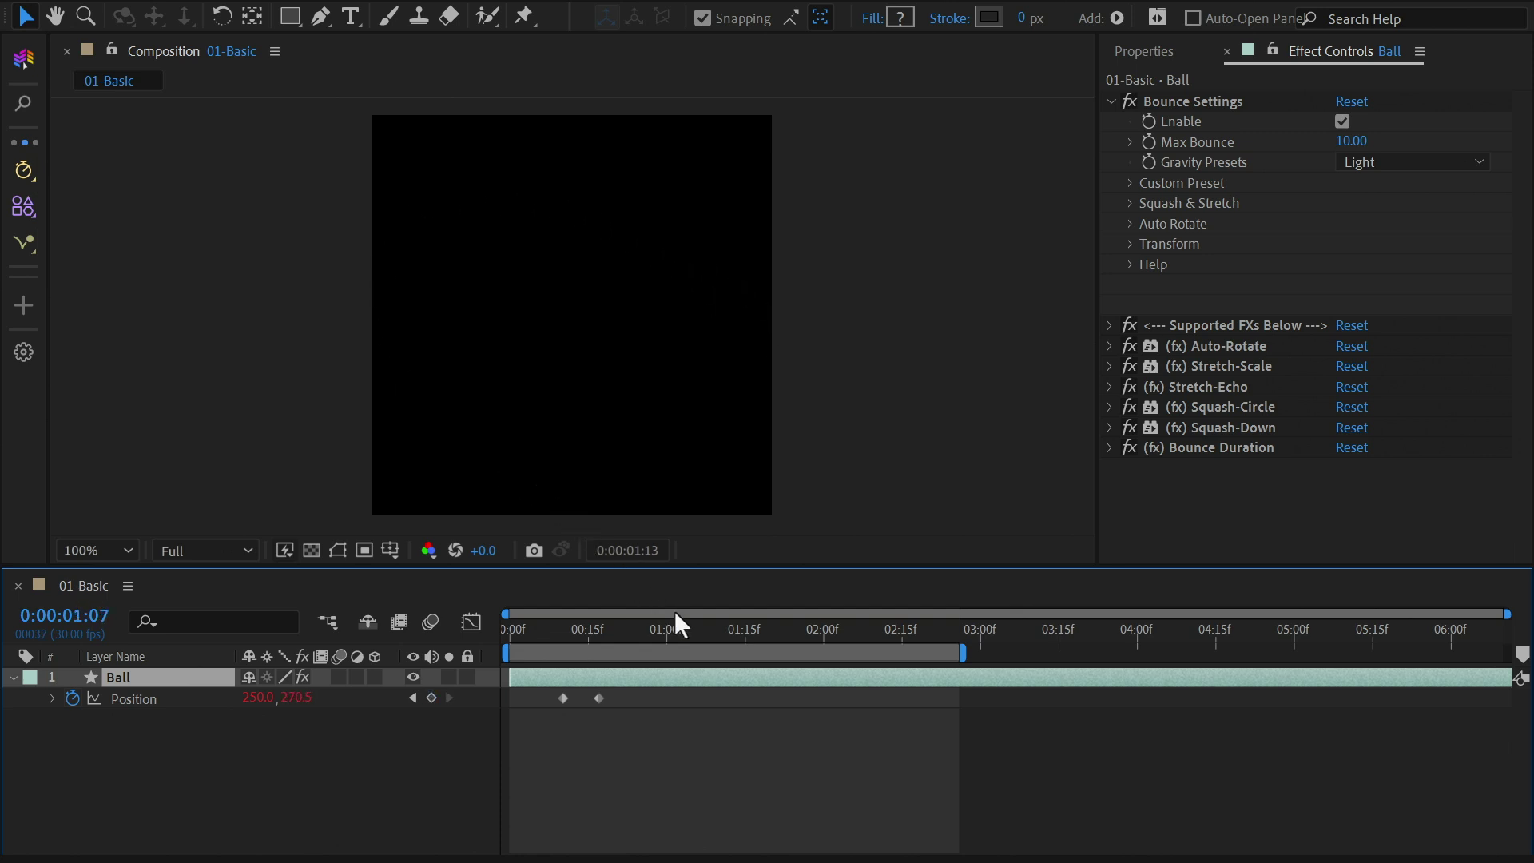
Step: Try moving the ball and separating Position via the context menu, then undo both changes
left_click_drag(676, 620, 735, 651)
left_click_drag(555, 397, 532, 426)
key("ctrl+z")
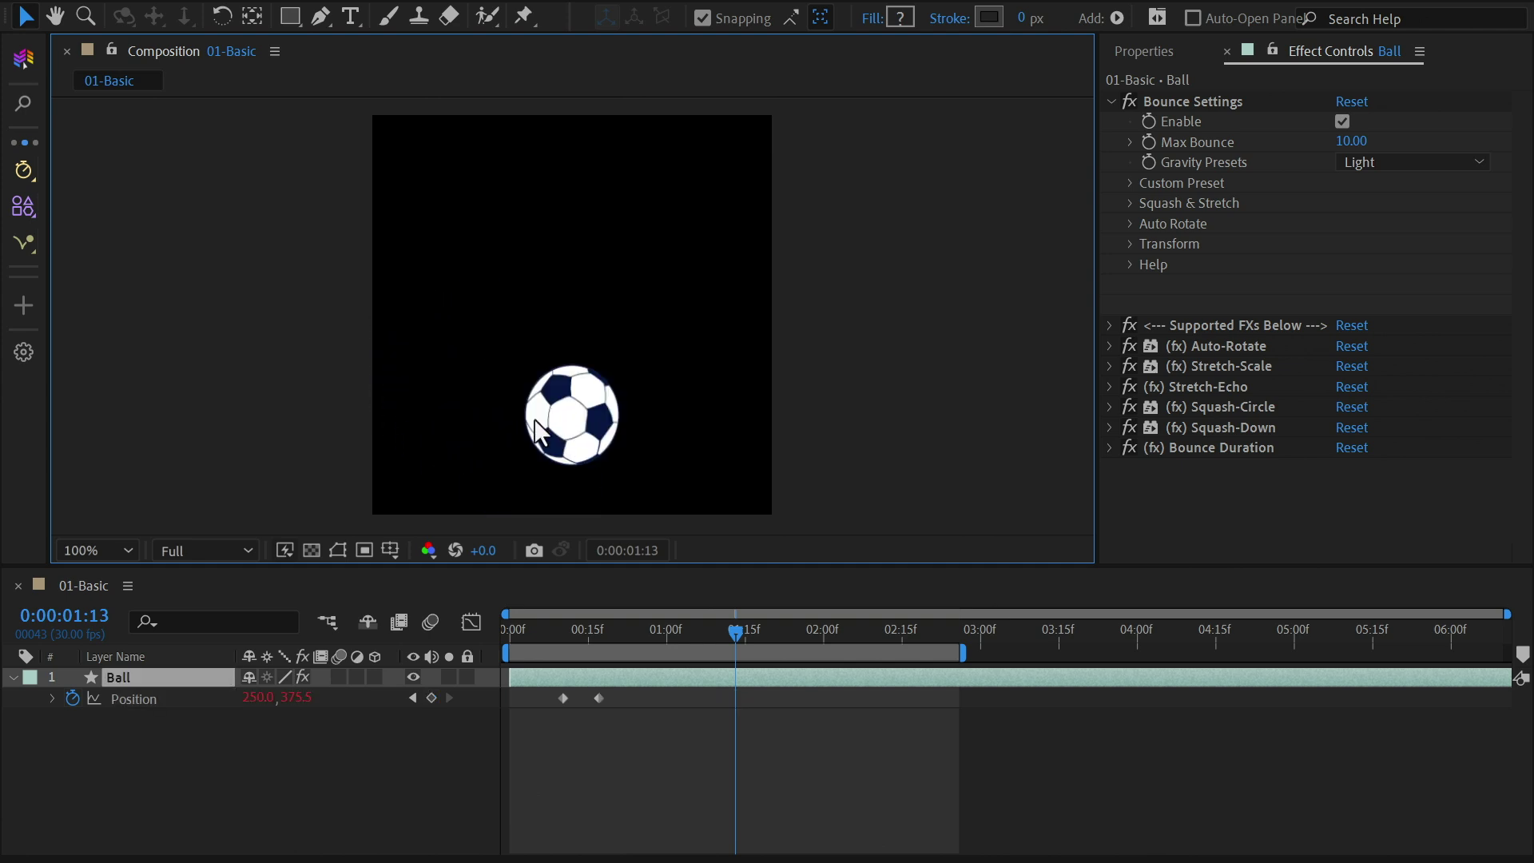
right_click(179, 697)
left_click(278, 430)
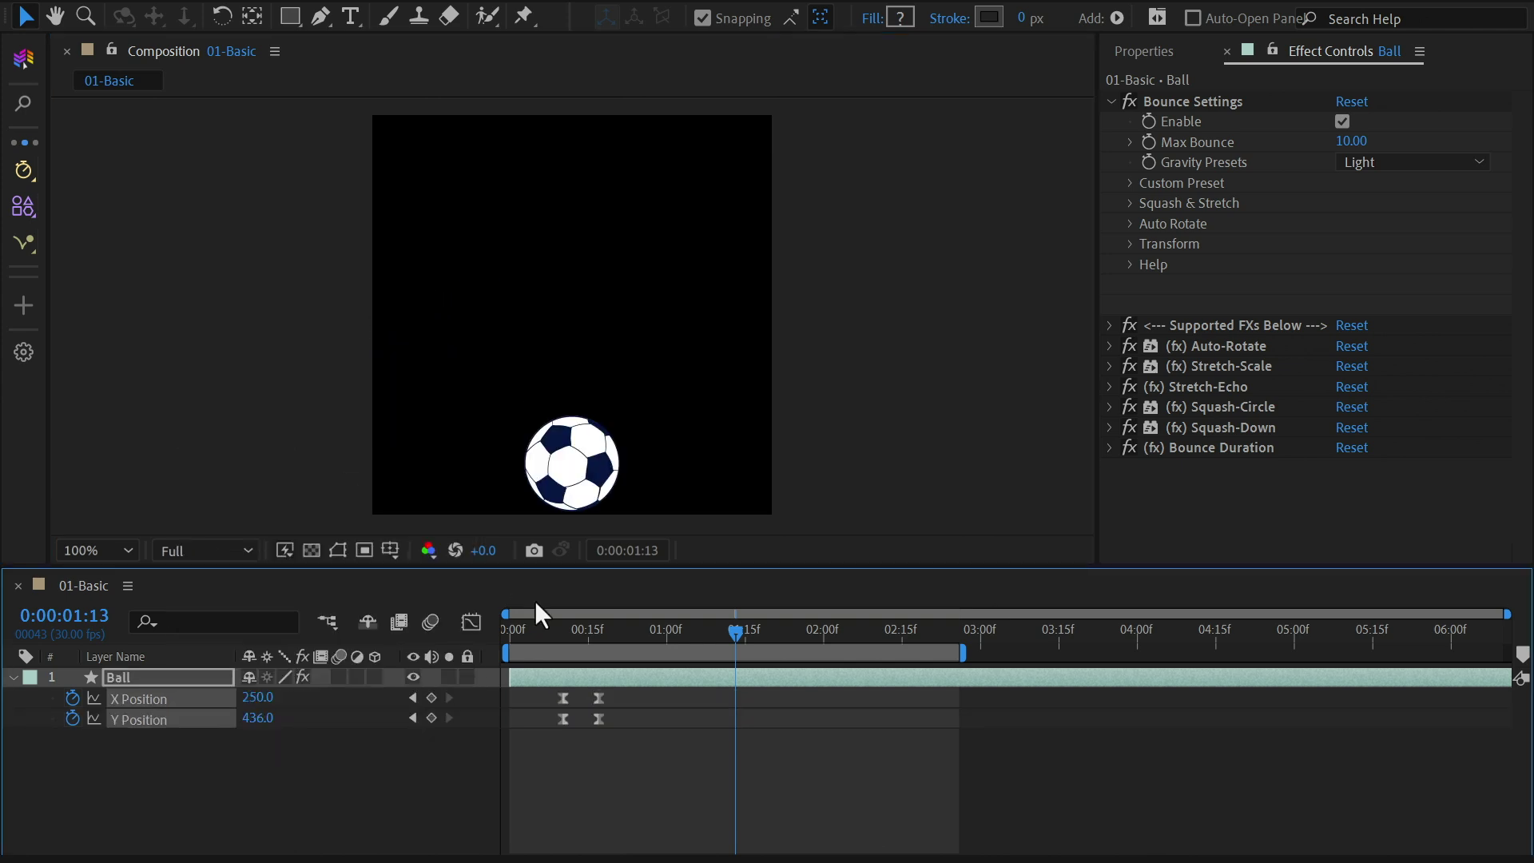
left_click(564, 631)
left_click_drag(566, 631, 645, 631)
key("ctrl+z")
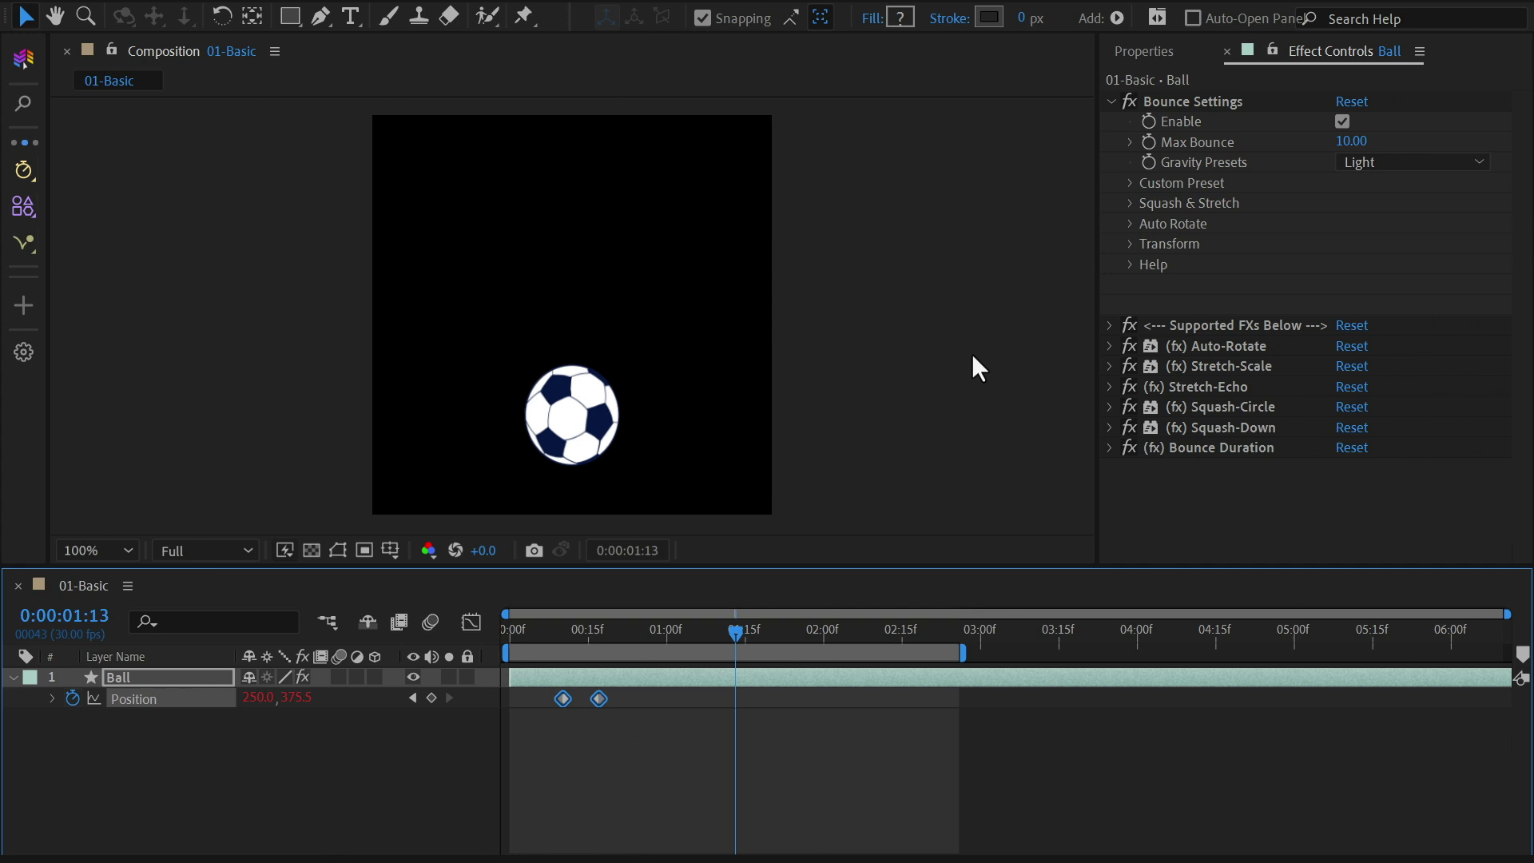
Step: Test and undo an 80-pixel bounce offset, then split Position with Keyframes > Separate X/Y
left_click(1130, 243)
mouse_move(1358, 261)
left_mouse_down()
mouse_move(1171, 258)
mouse_move(1474, 246)
mouse_move(1354, 259)
left_mouse_up()
key("ctrl+z")
left_click(1129, 244)
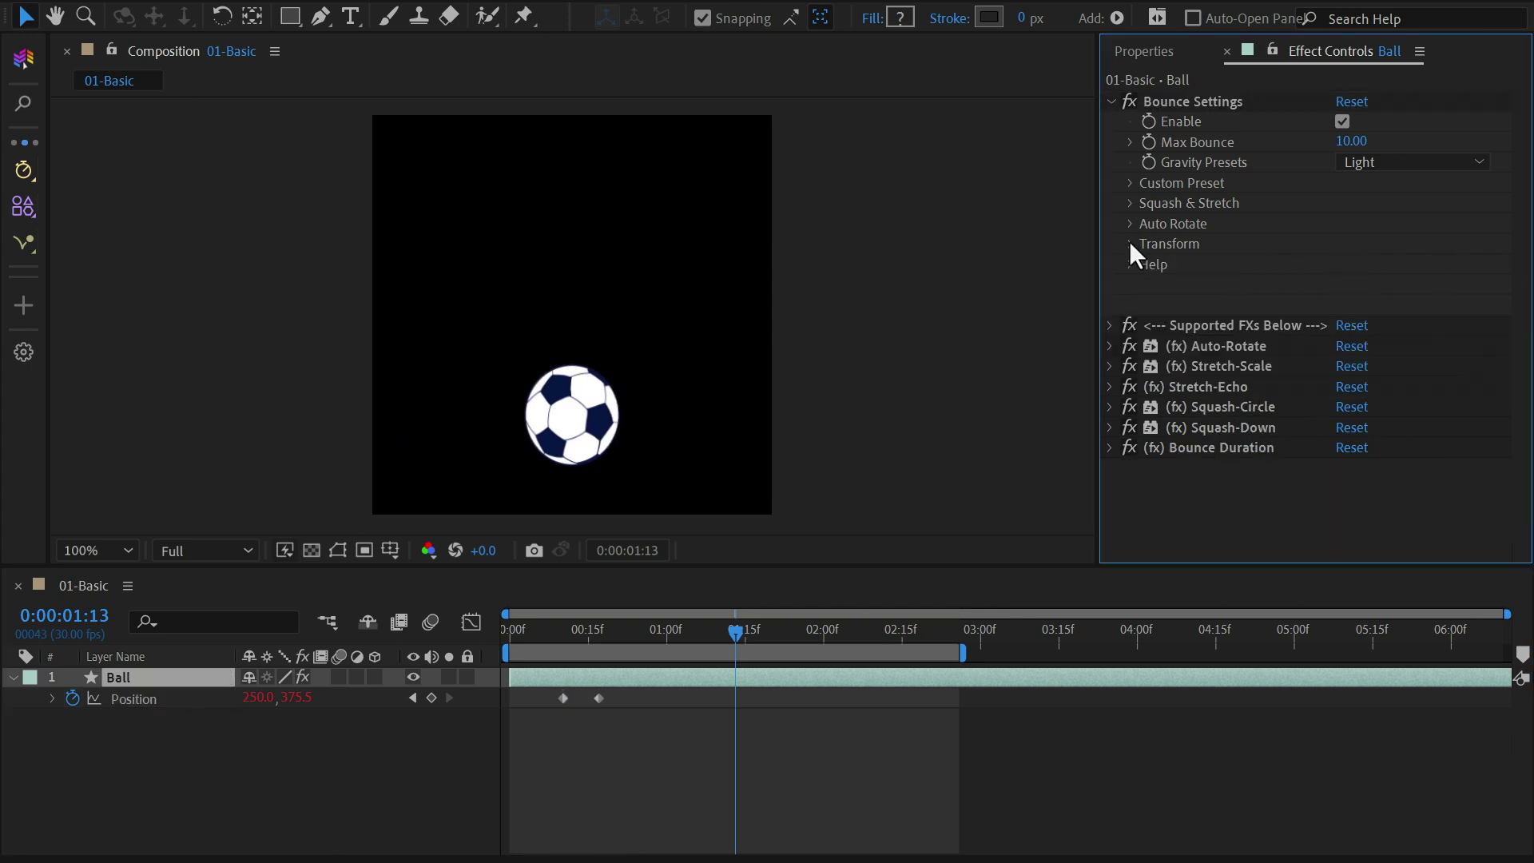
left_click(23, 168)
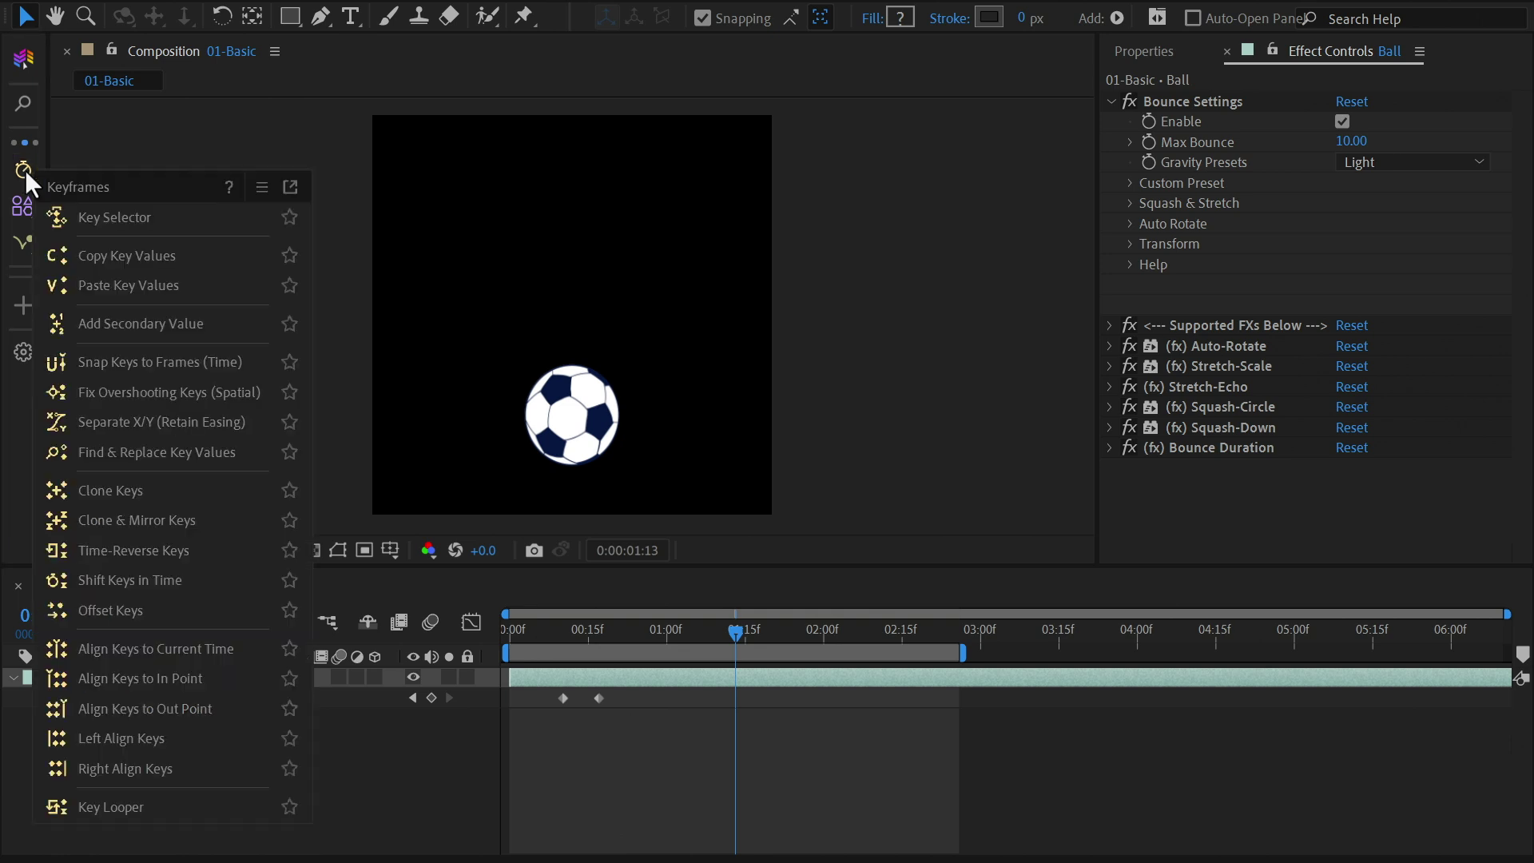
left_click(174, 422)
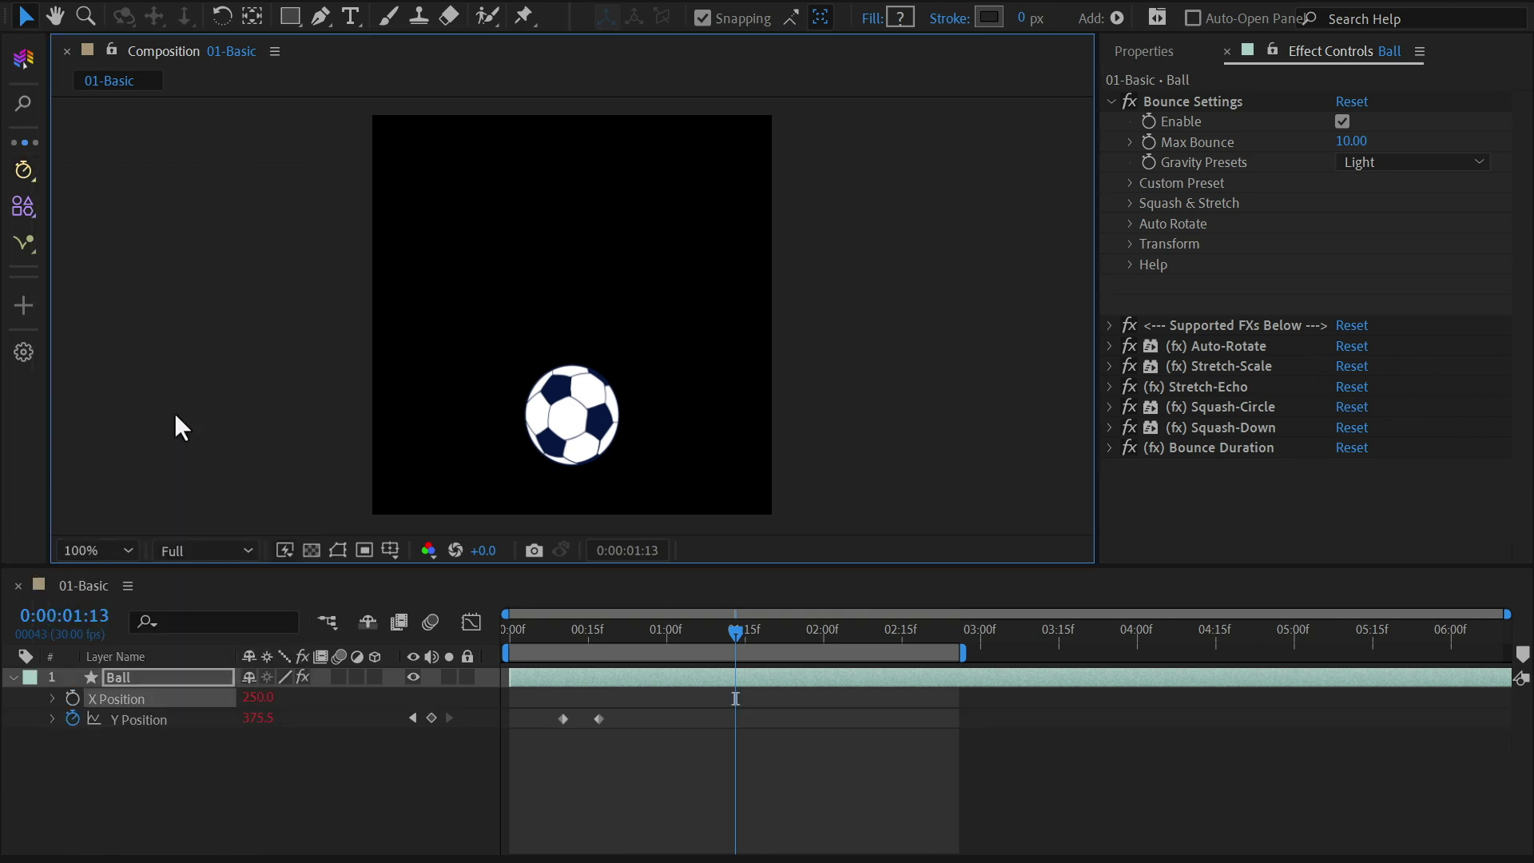
Step: Keyframe X Position at -448 (0f), 444 (0:20), 59 (1:04) and 252 (2:10)
left_click(506, 631)
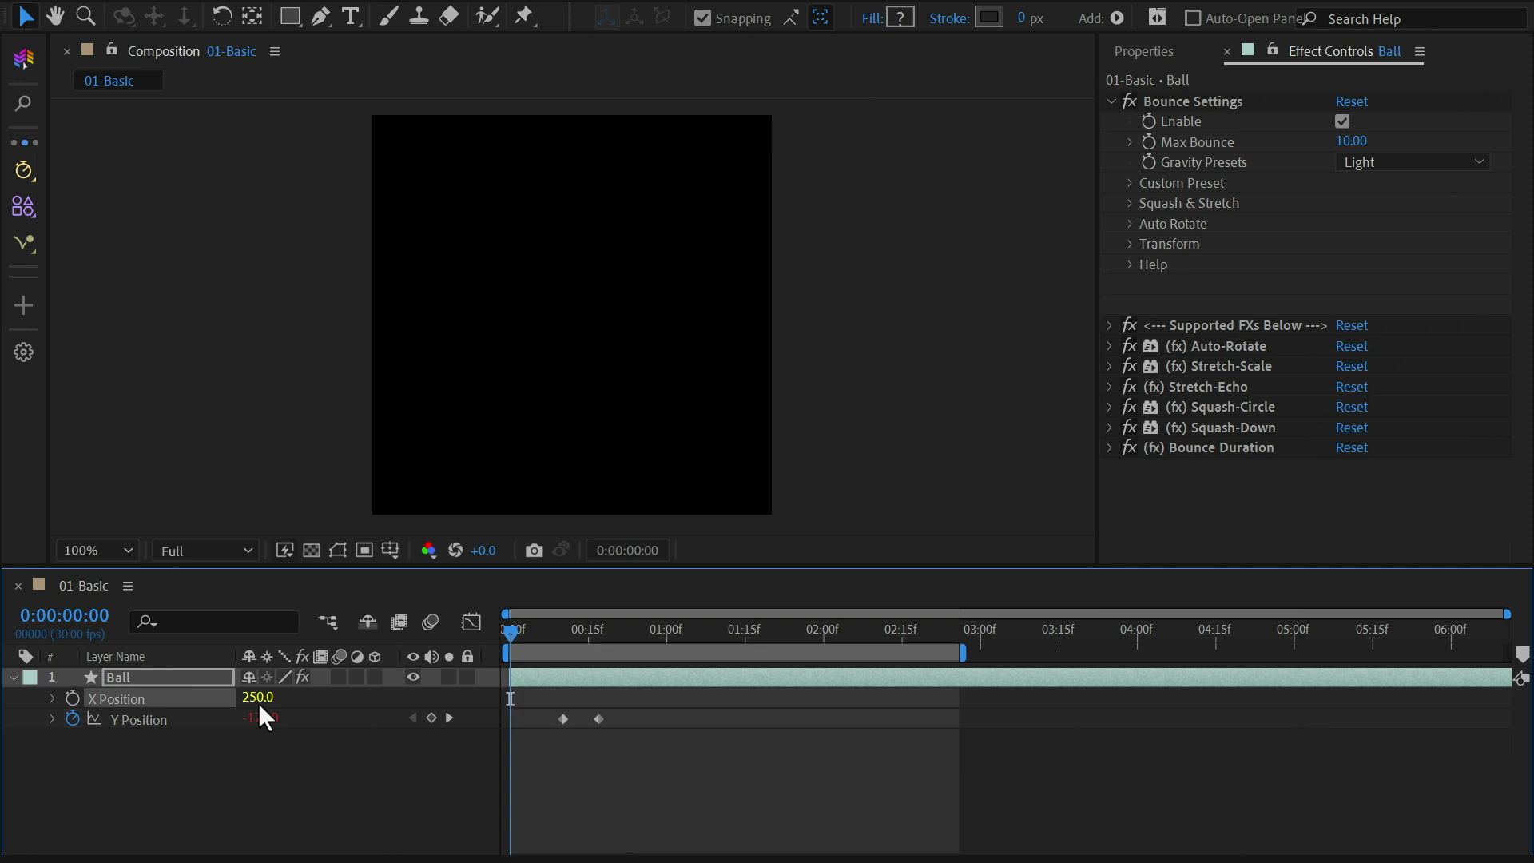
left_click_drag(257, 703, 103, 714)
left_click(73, 698)
left_click_drag(618, 626, 614, 631)
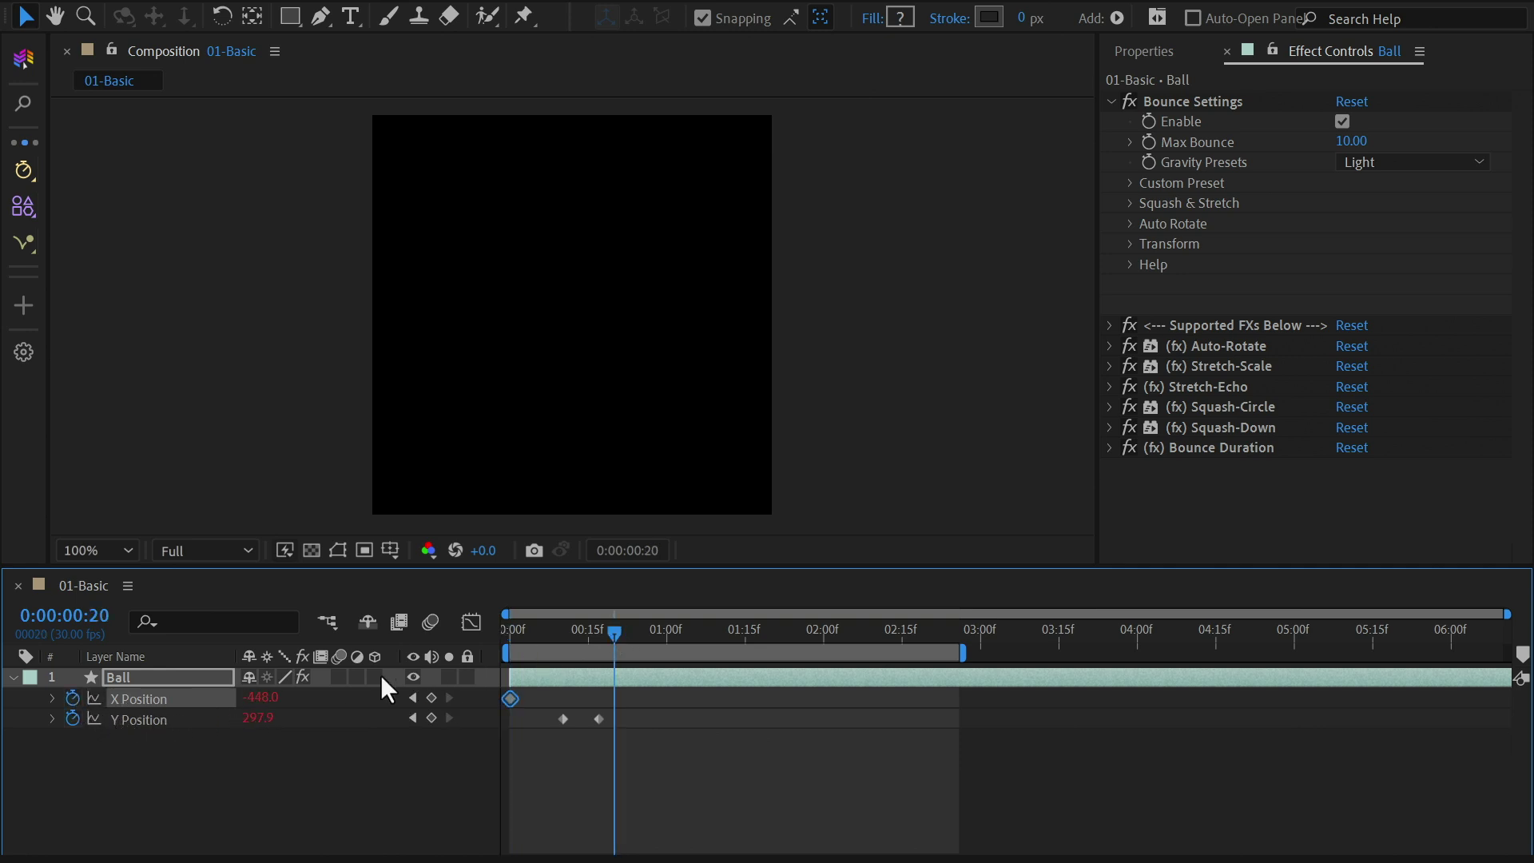
key("space")
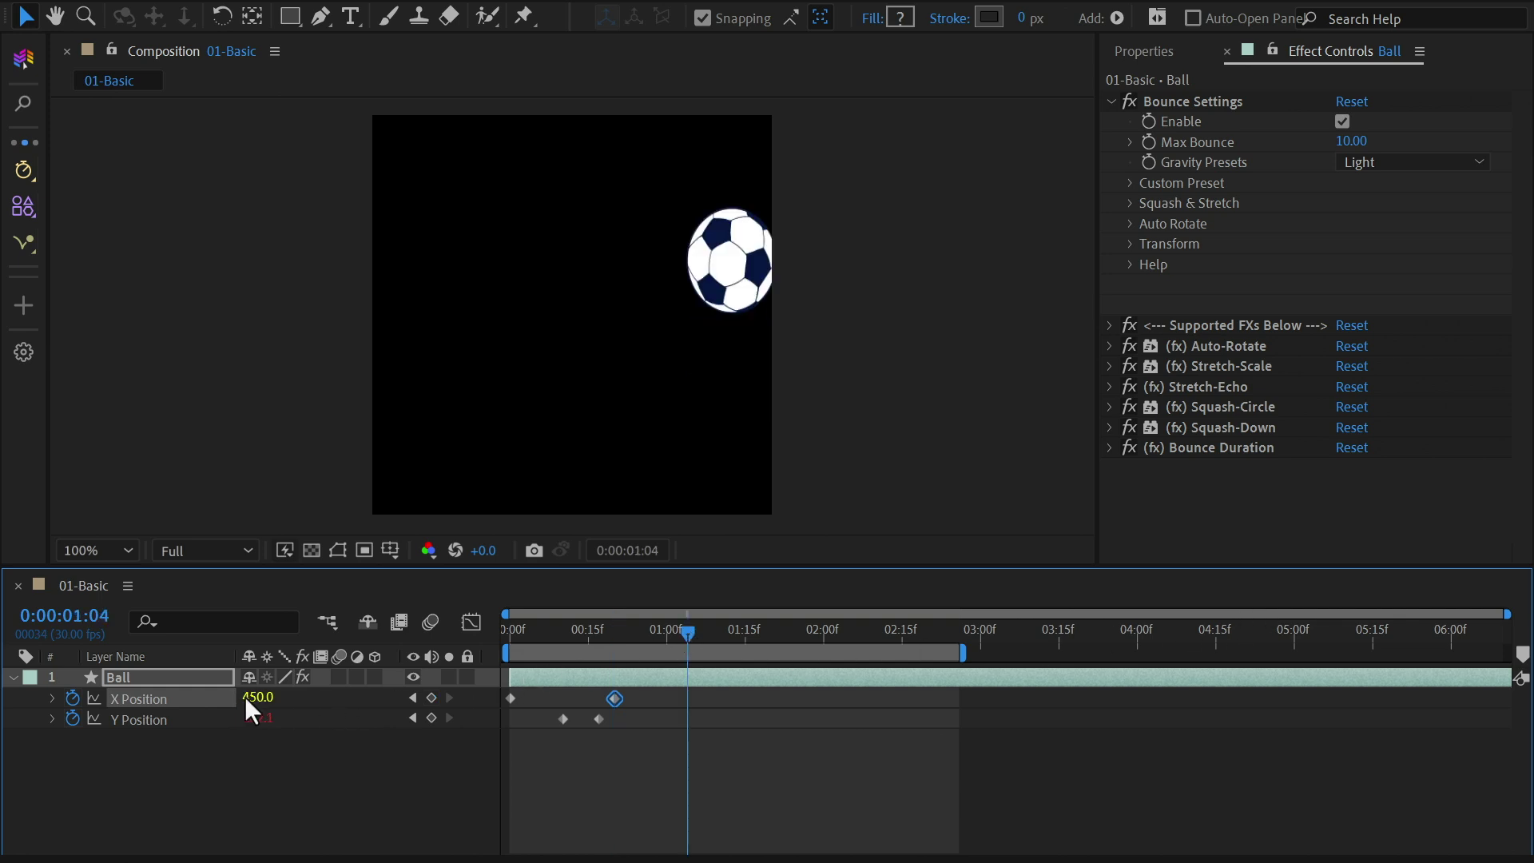
left_click_drag(244, 696, 477, 691)
left_click(876, 635)
Step: Preview the swing and apply Easy Ease to the final X Position keyframe
key("space")
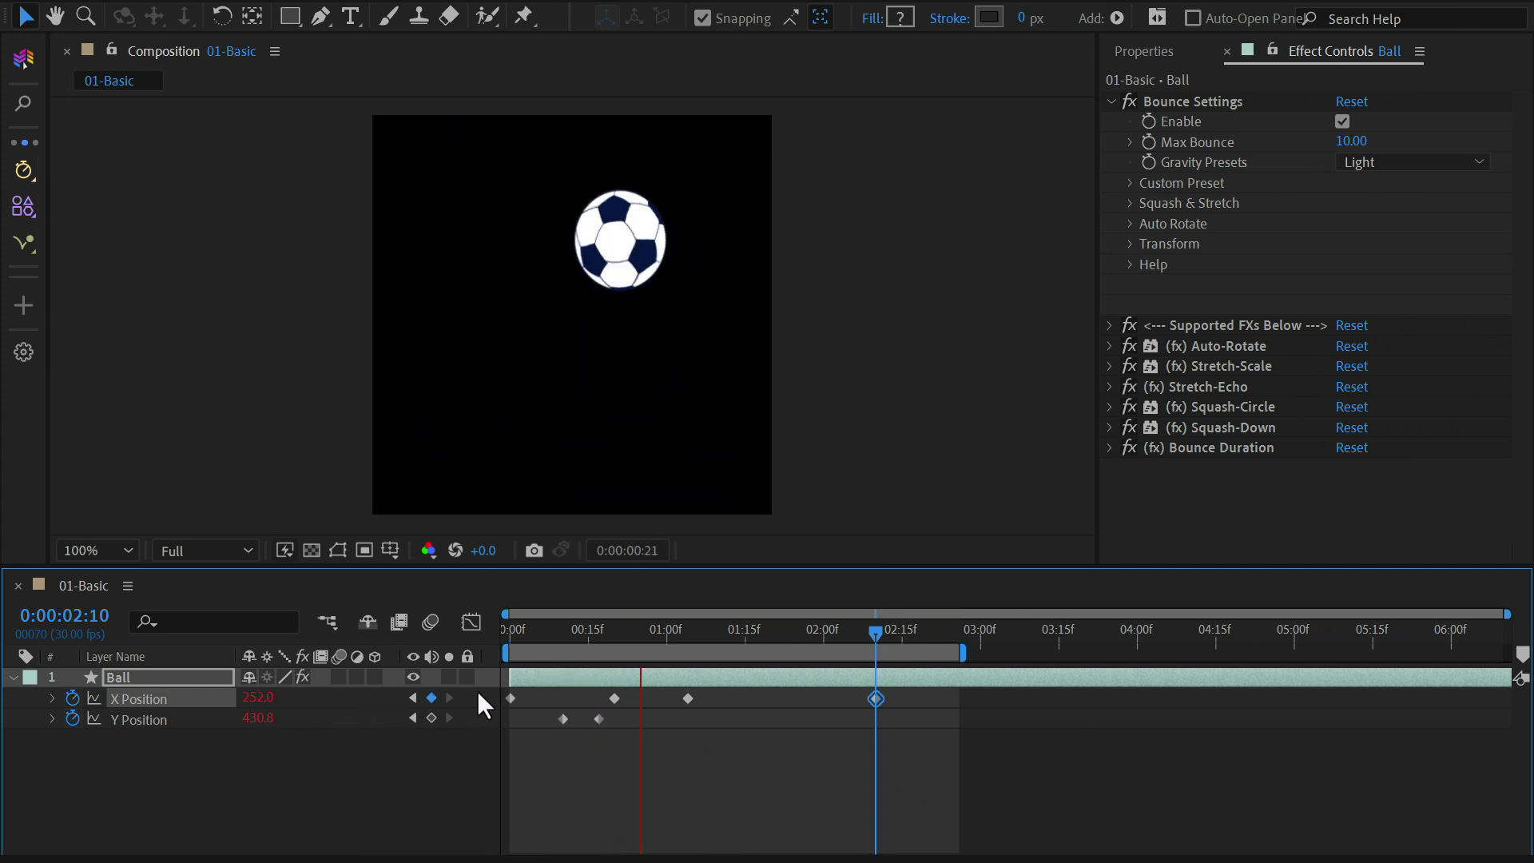
key("space")
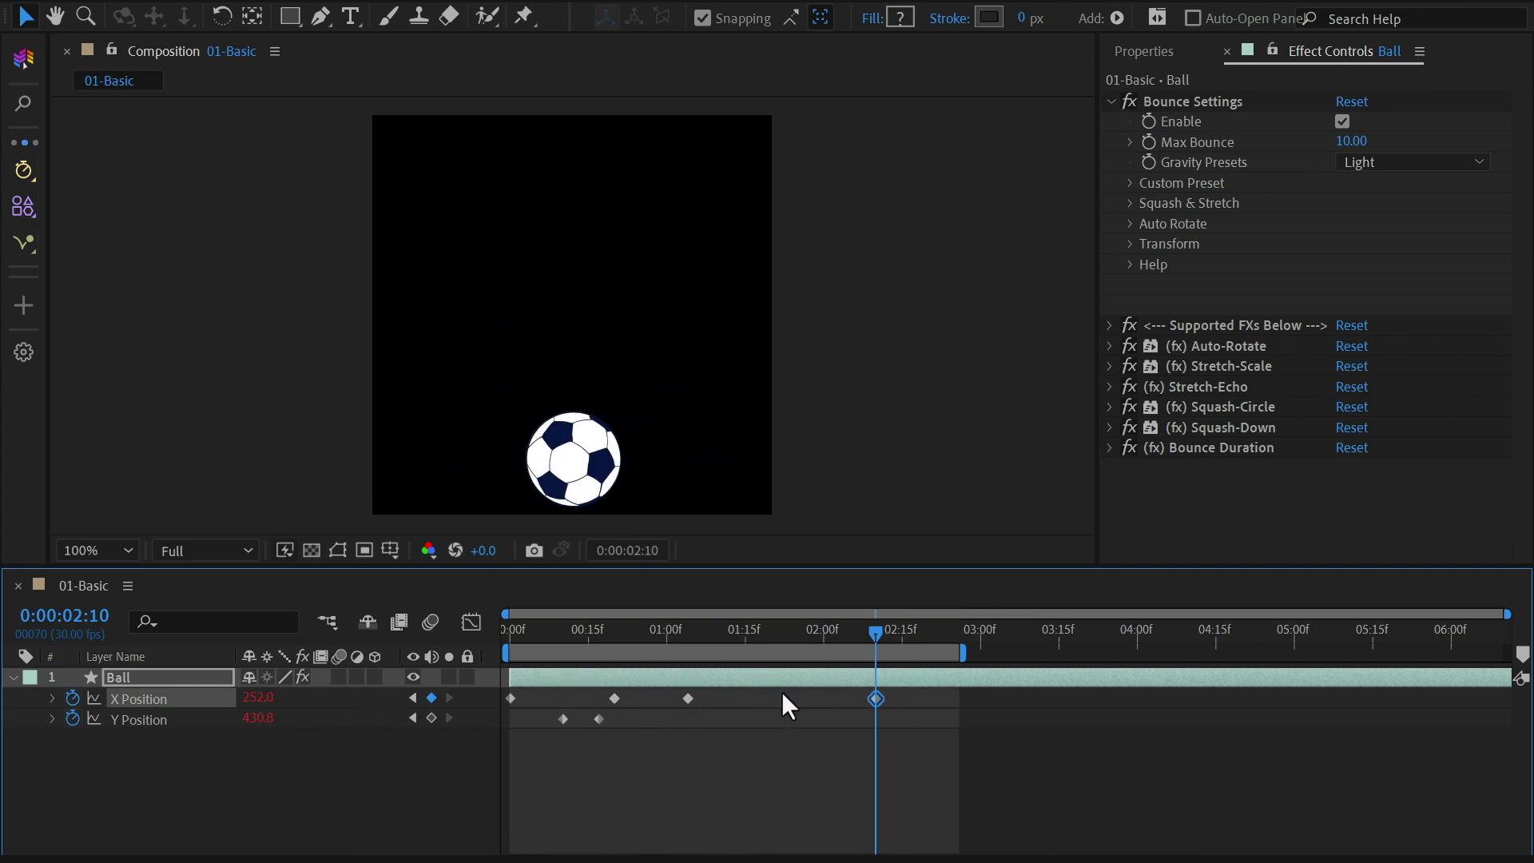
right_click(875, 699)
mouse_move(950, 685)
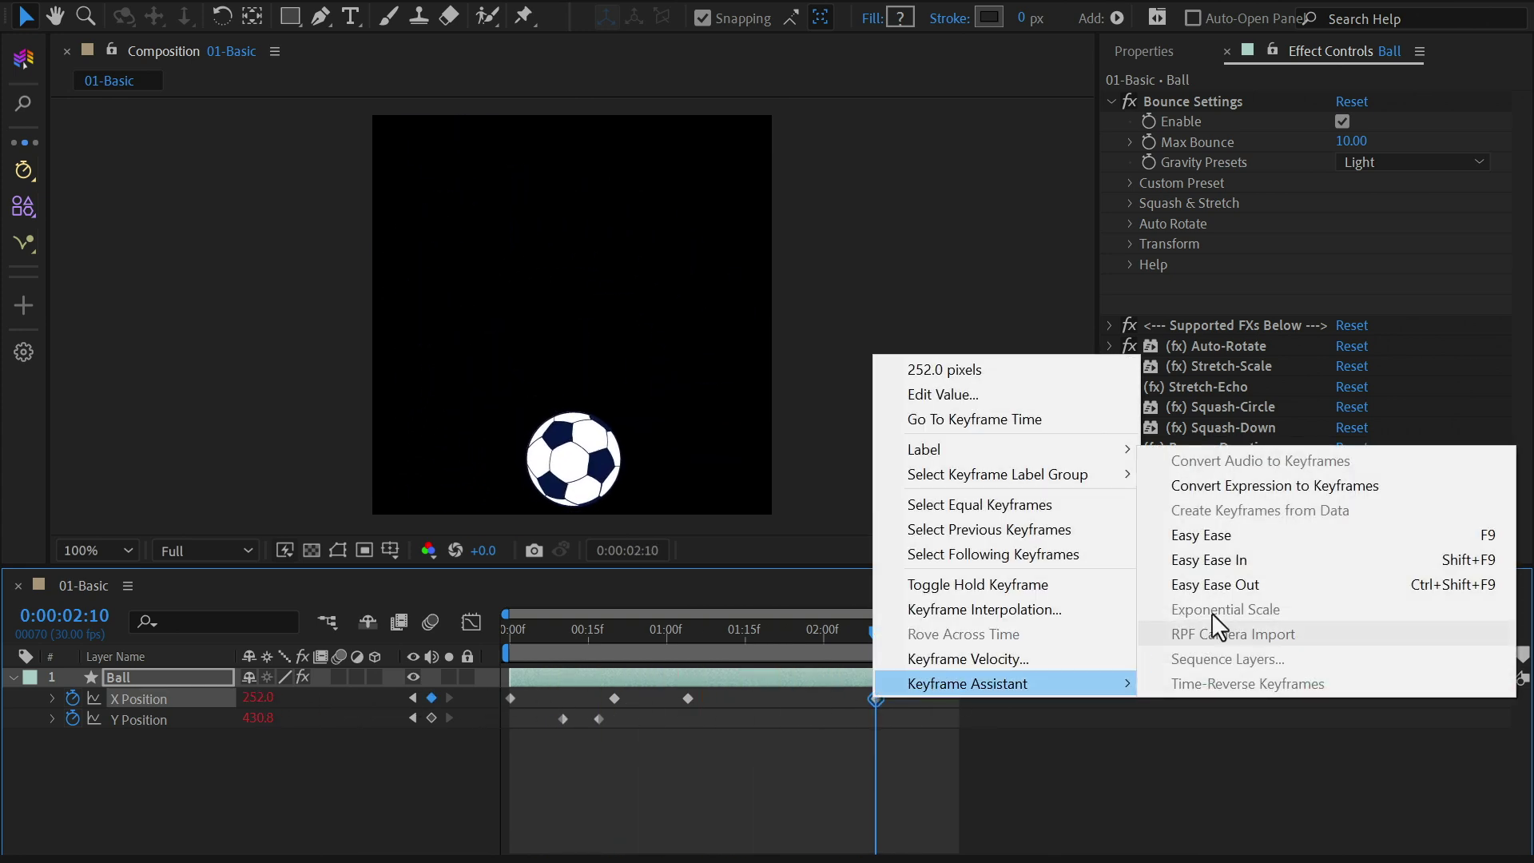
left_click(1291, 536)
Step: Set Auto Rotate's Rotate Power to 30 and preview the stronger spin
left_click(1128, 223)
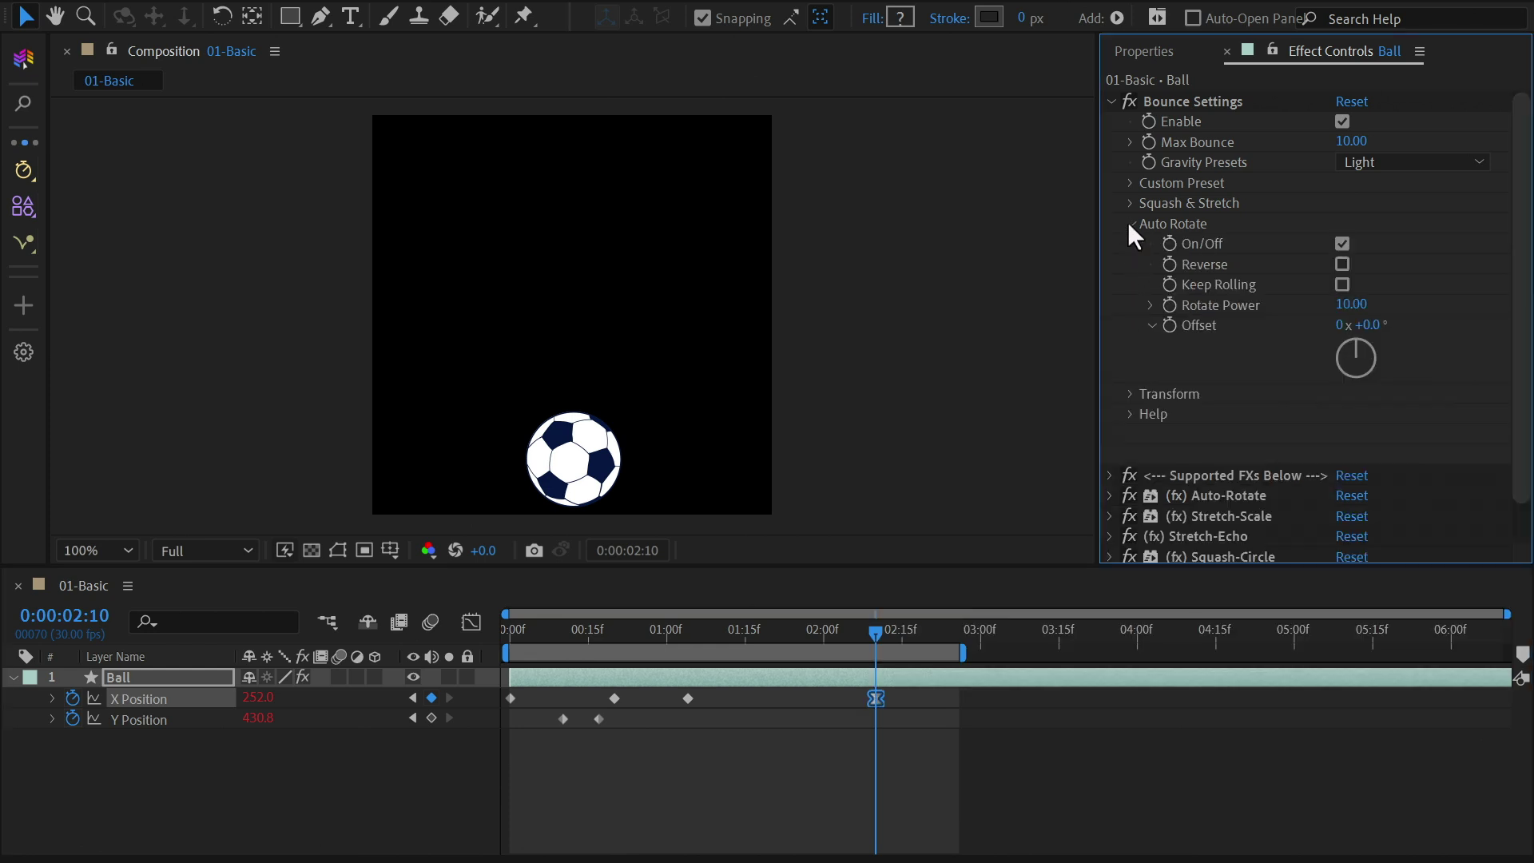
left_click(1350, 303)
type("30")
key("Return")
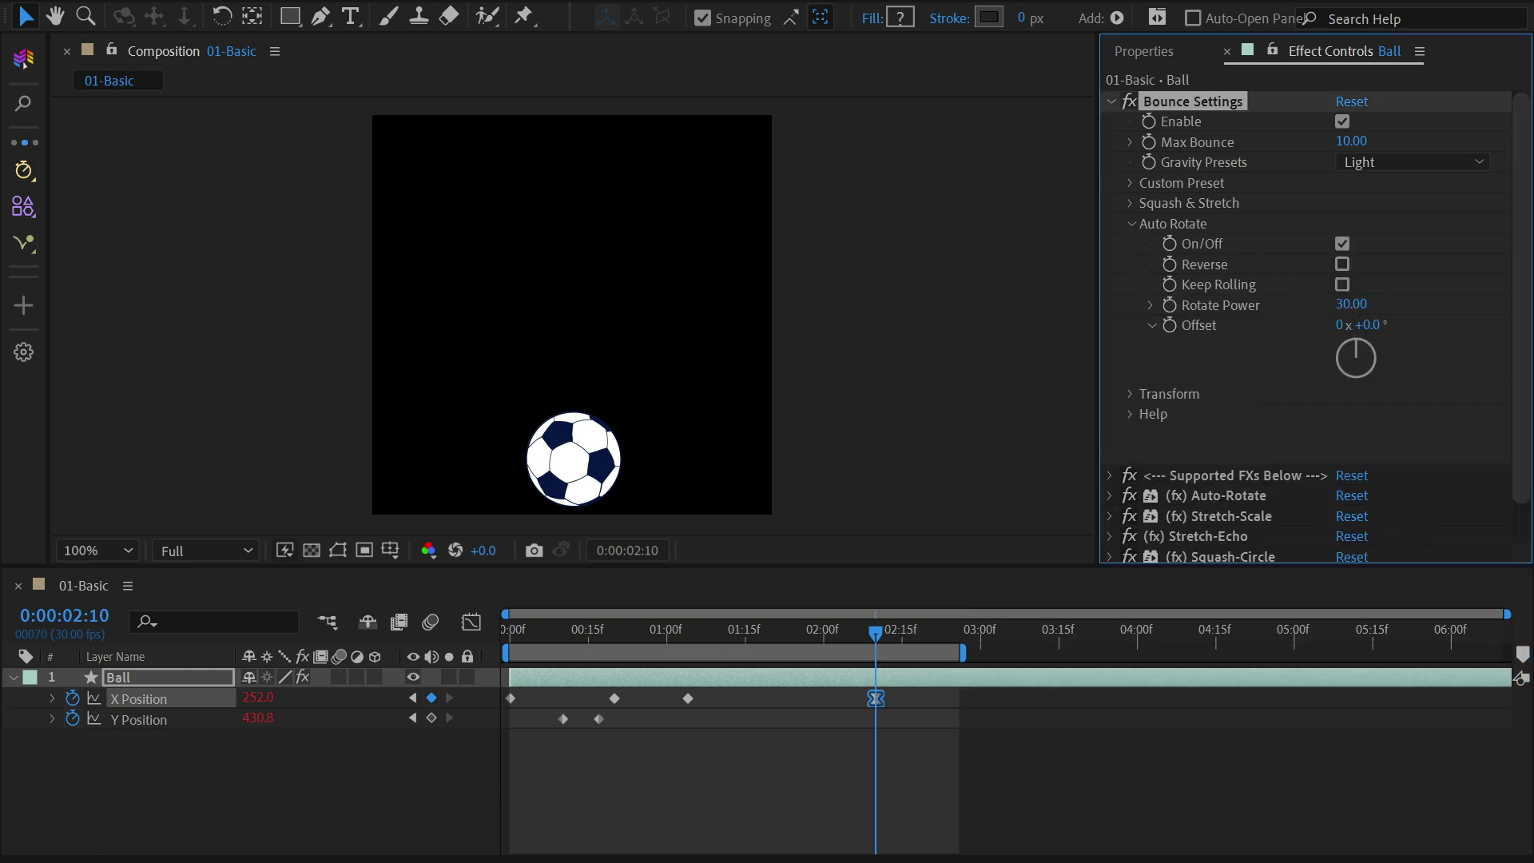
key("space")
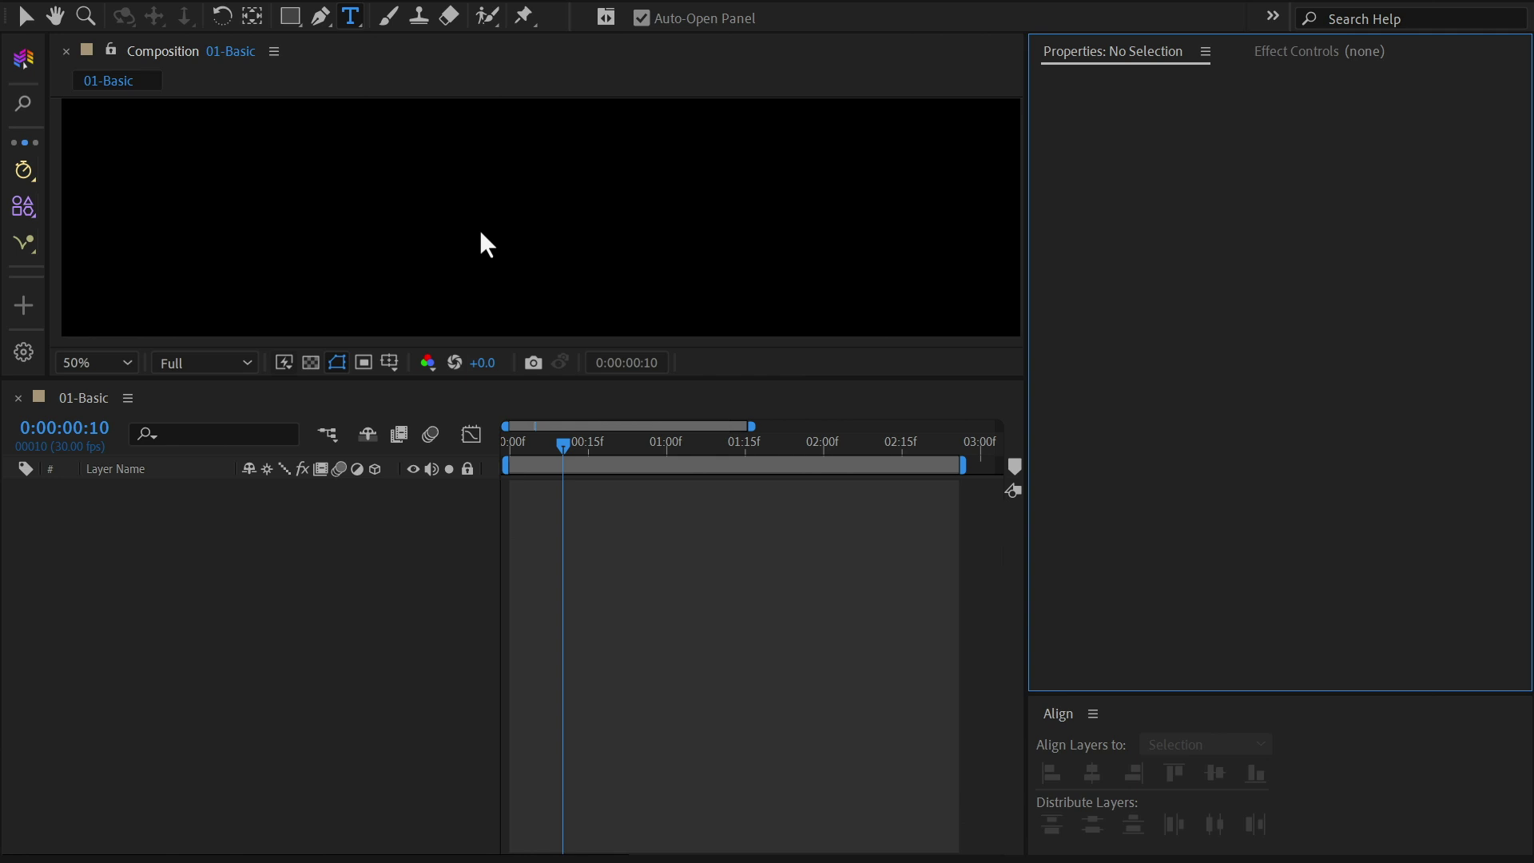
Step: Type a white 'Bounce' text layer and align it to the composition's horizontal centre
left_click(481, 241)
type("Bounce")
key("Escape")
key("v")
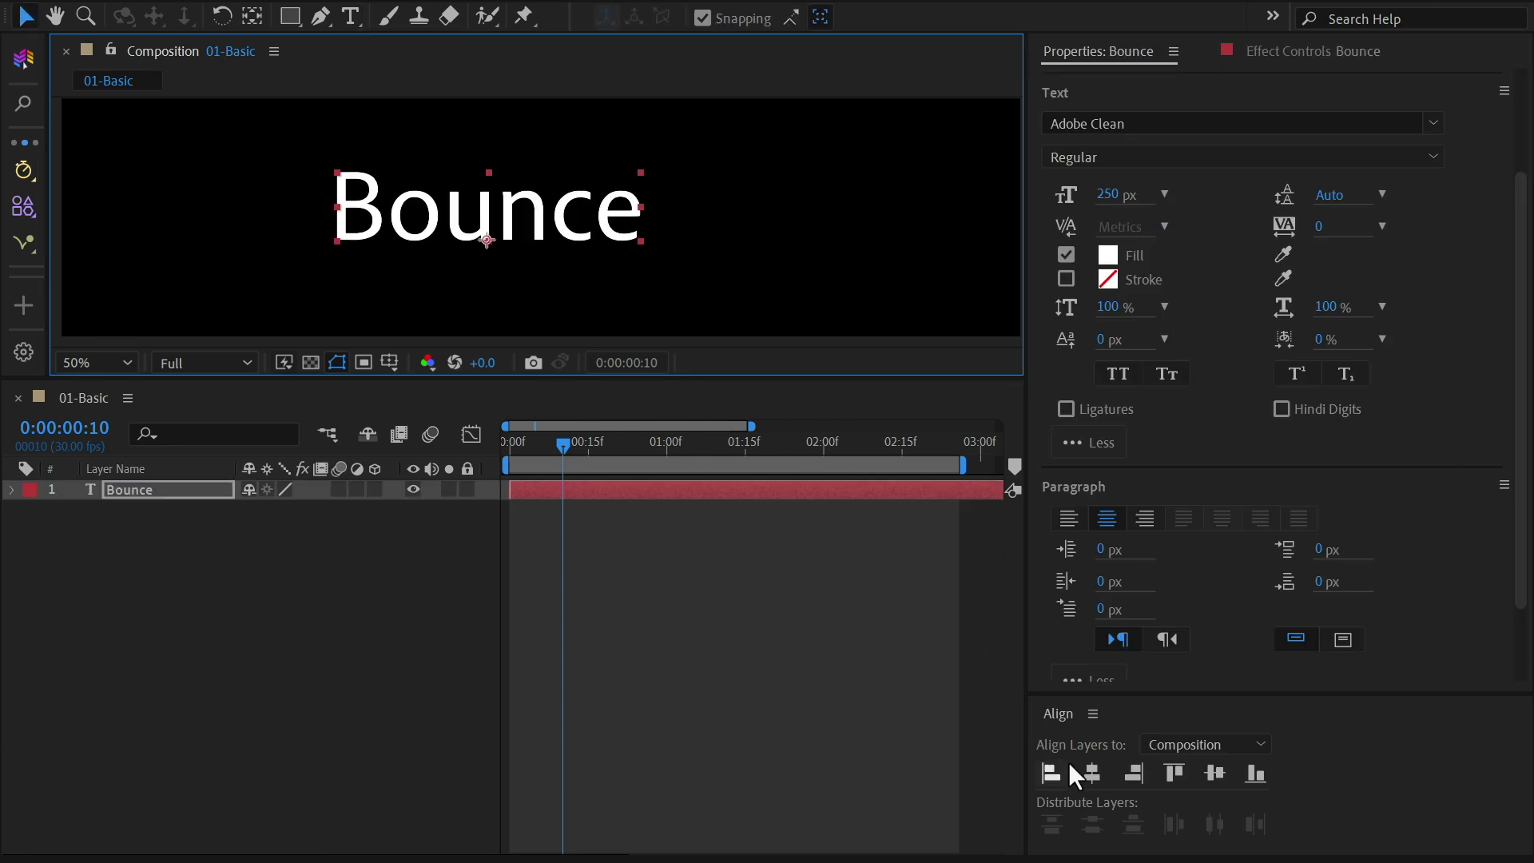
left_click(1091, 772)
Step: Centre 'Bounce' vertically and convert it with Create Shapes from Text into Bounce Outlines
left_click(1213, 773)
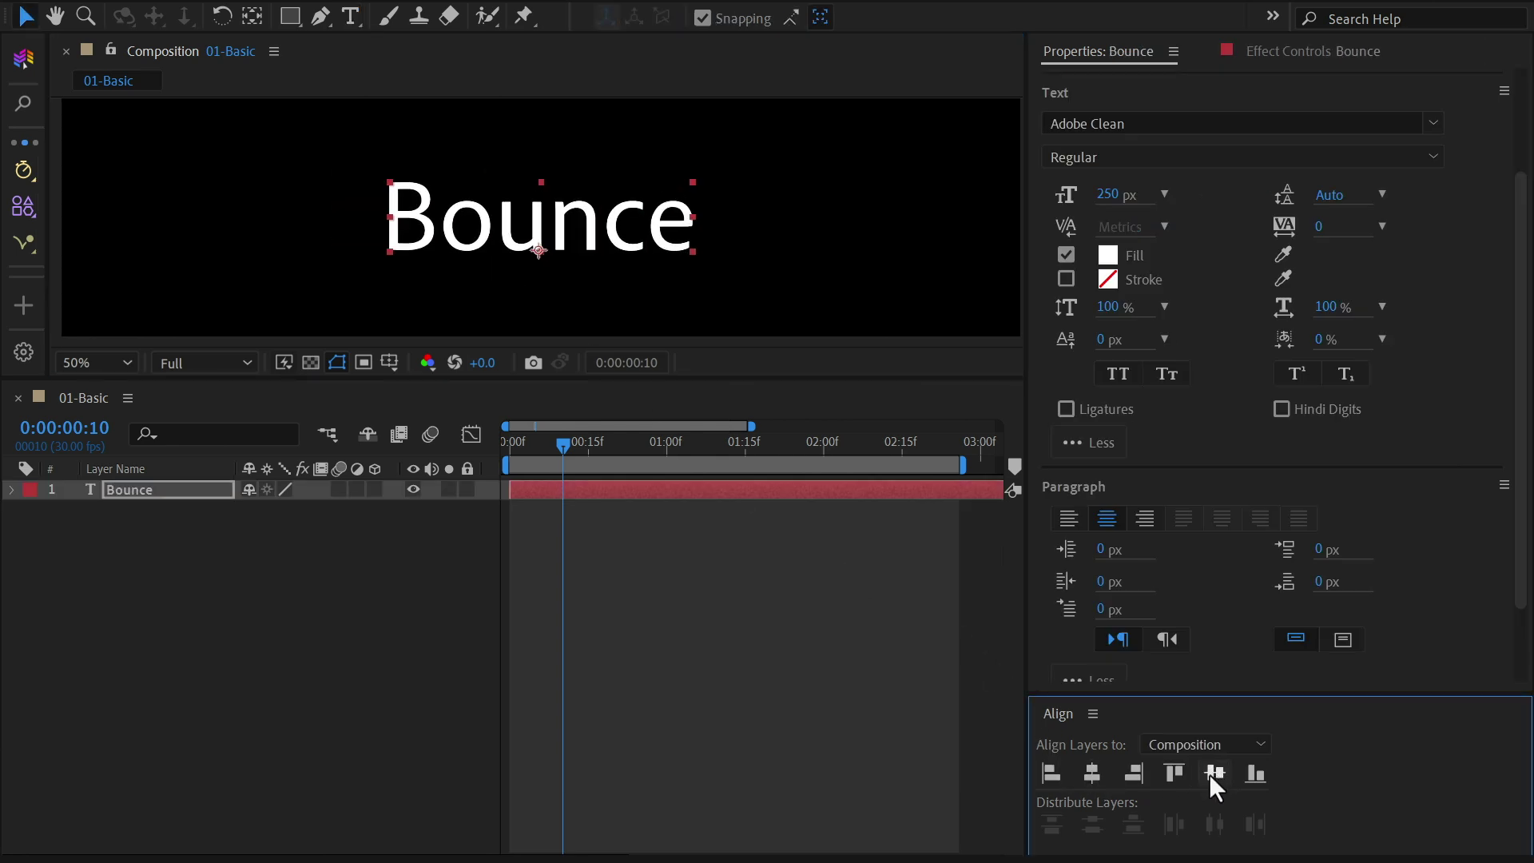
right_click(198, 491)
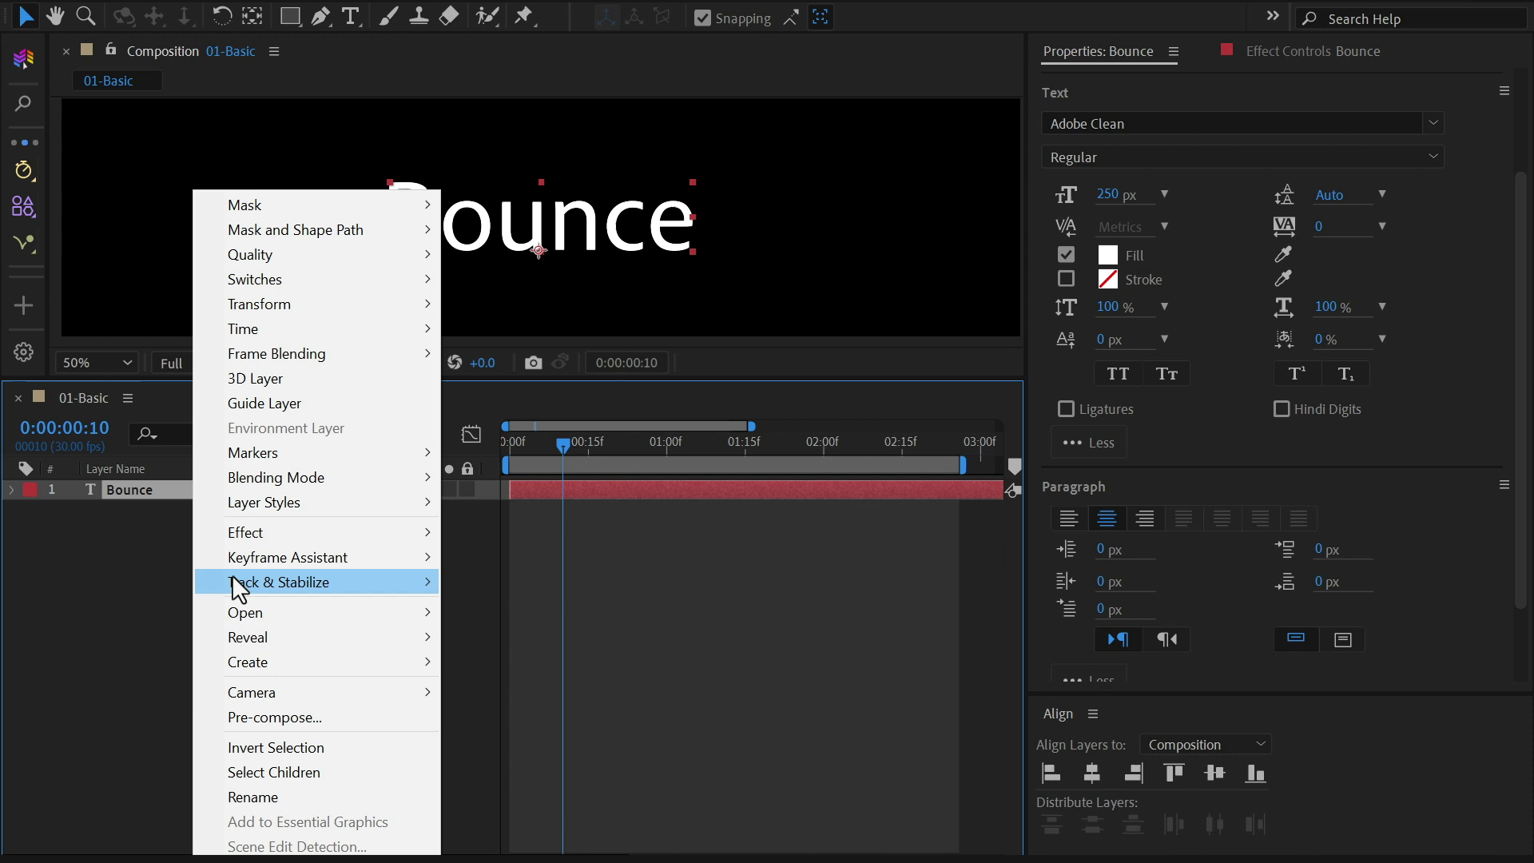
mouse_move(275, 665)
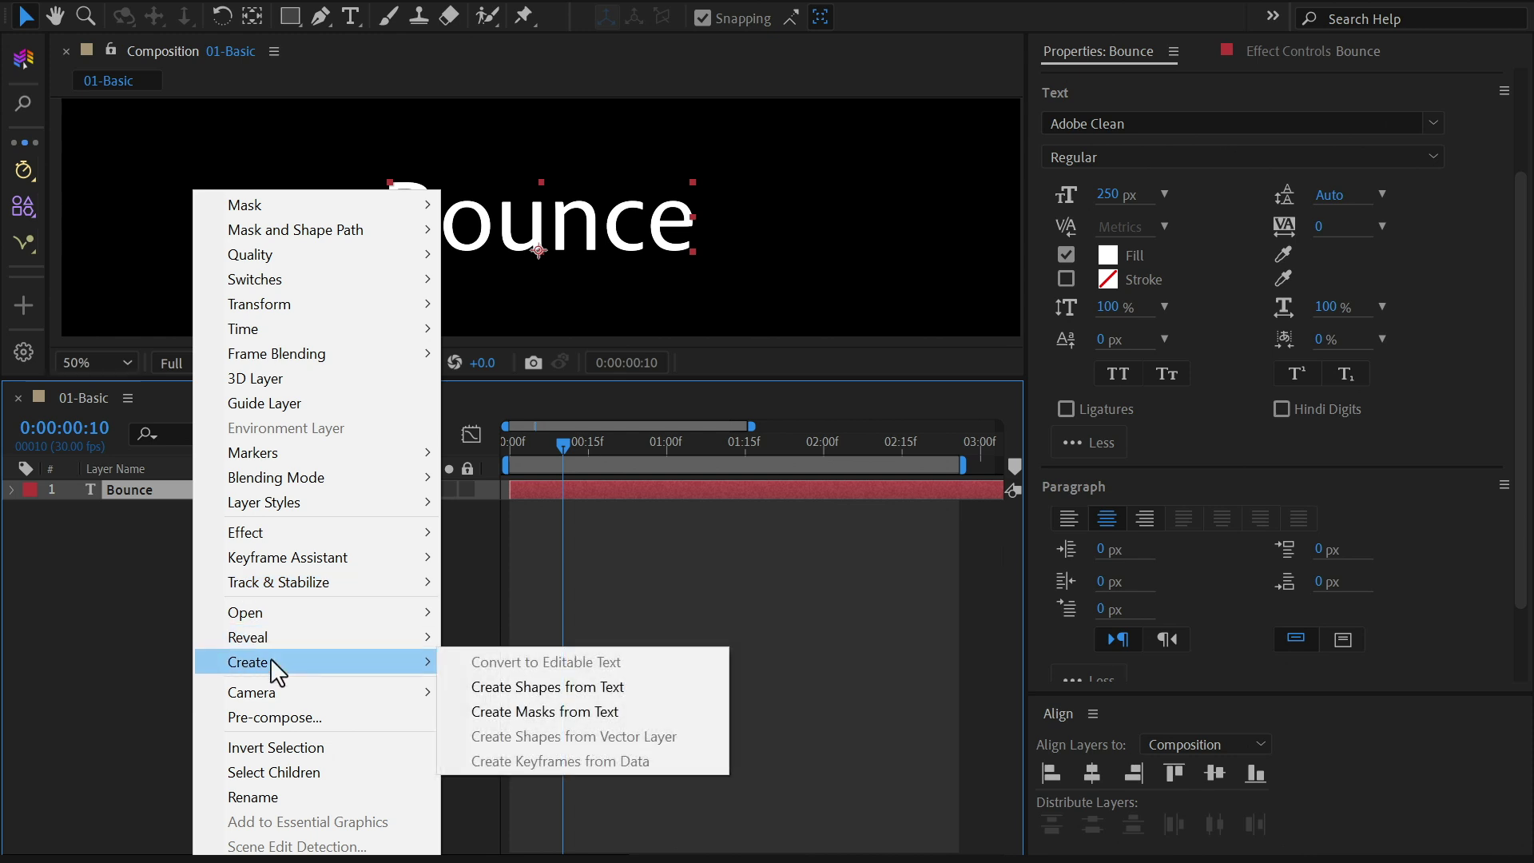
left_click(543, 689)
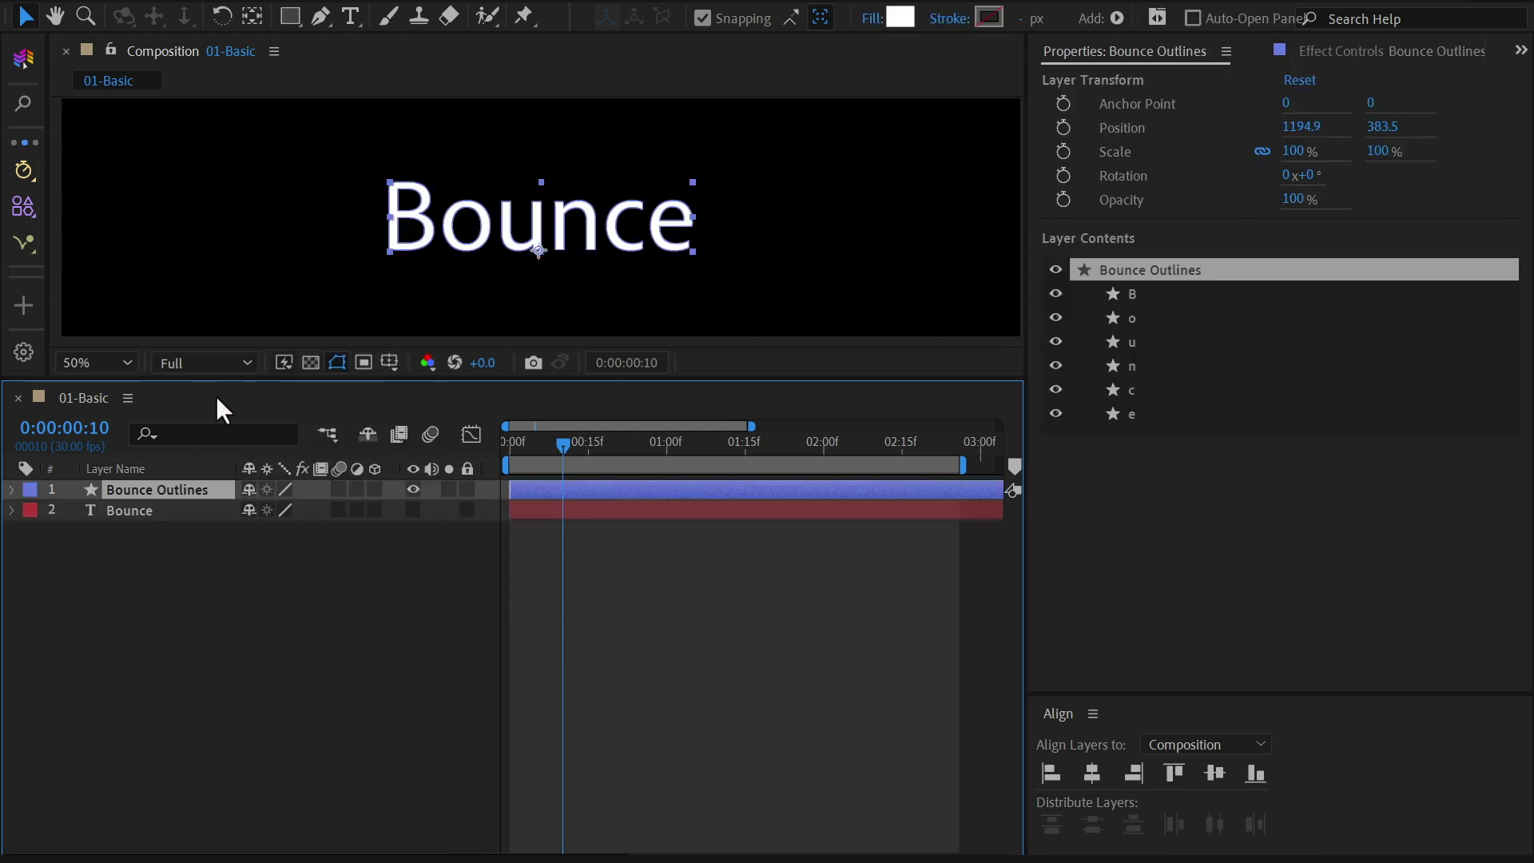
Step: Separate Bounce Outlines into six letter layers, delete the original text and outline layers, then select all
left_click(33, 218)
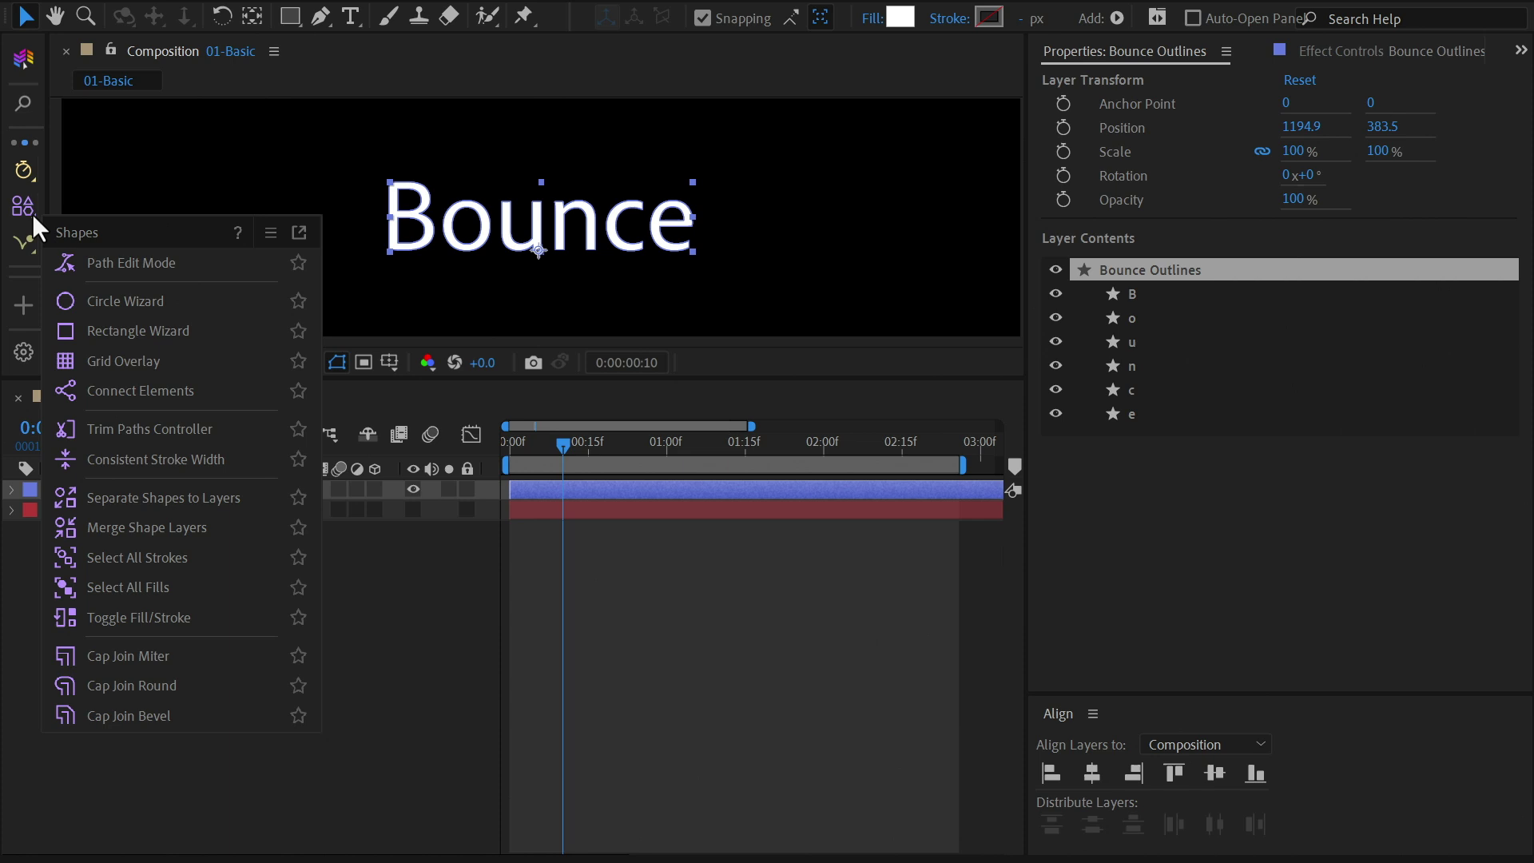
left_click(224, 502)
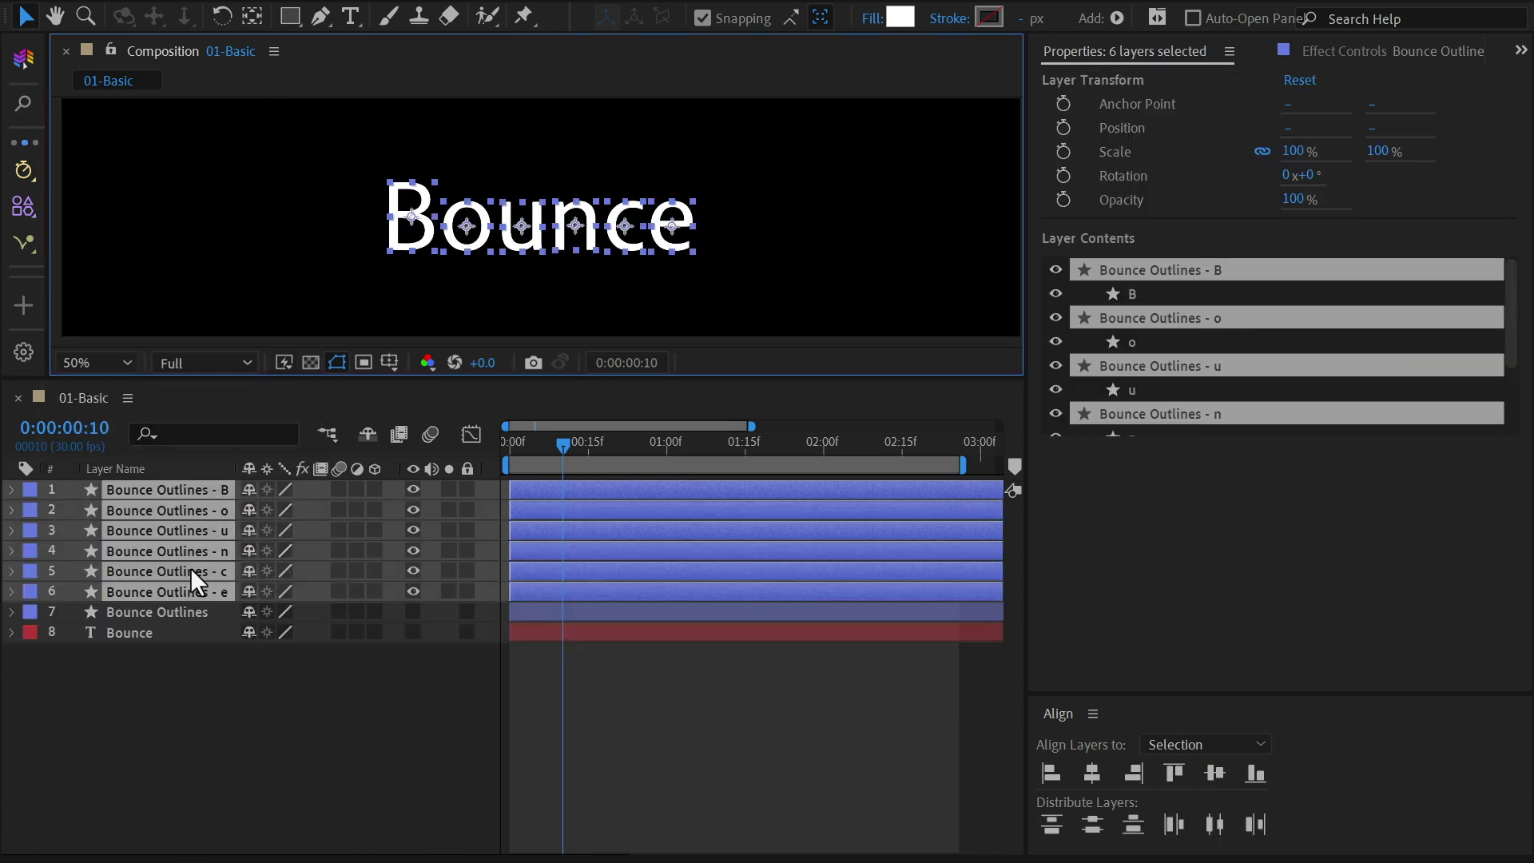
left_click(180, 615)
left_click(153, 635, "shift")
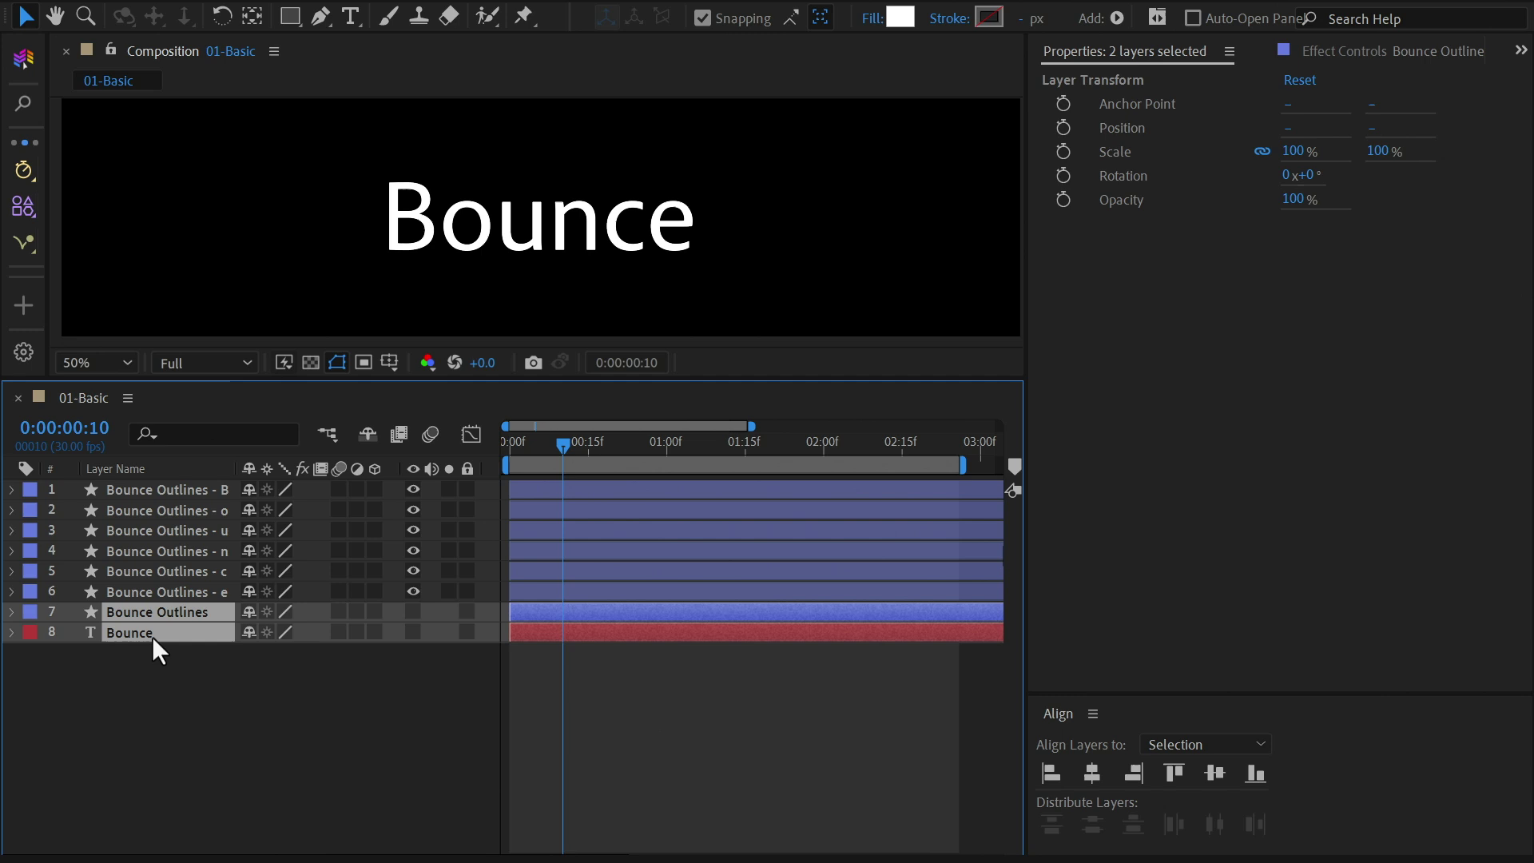
key("Delete")
key("ctrl+a")
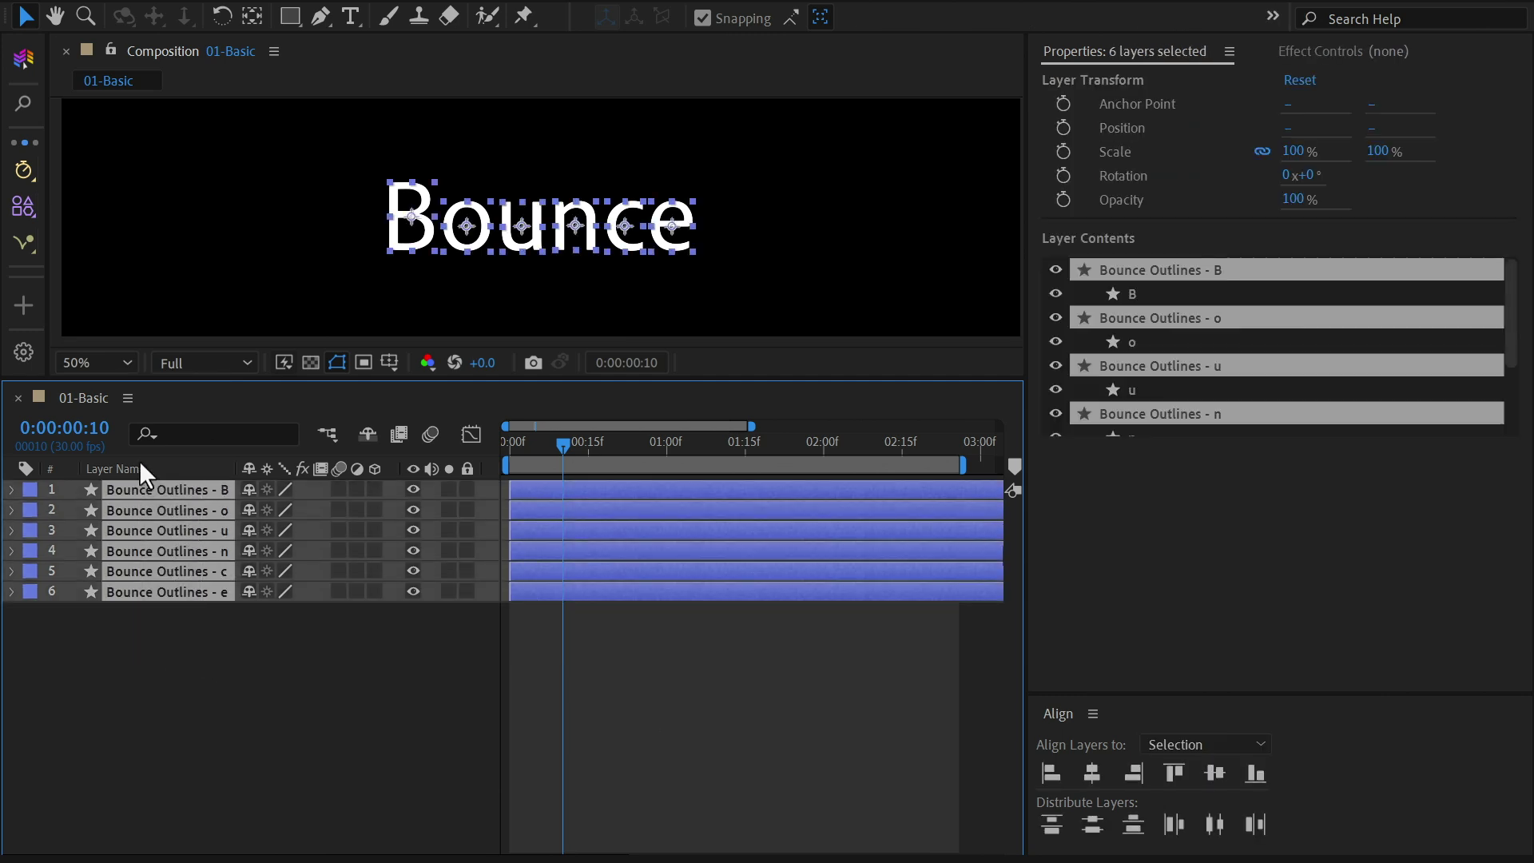
Step: Keyframe all six letters' Position to drop from above the frame at 0:10 to about 511 at 0:16
key("p")
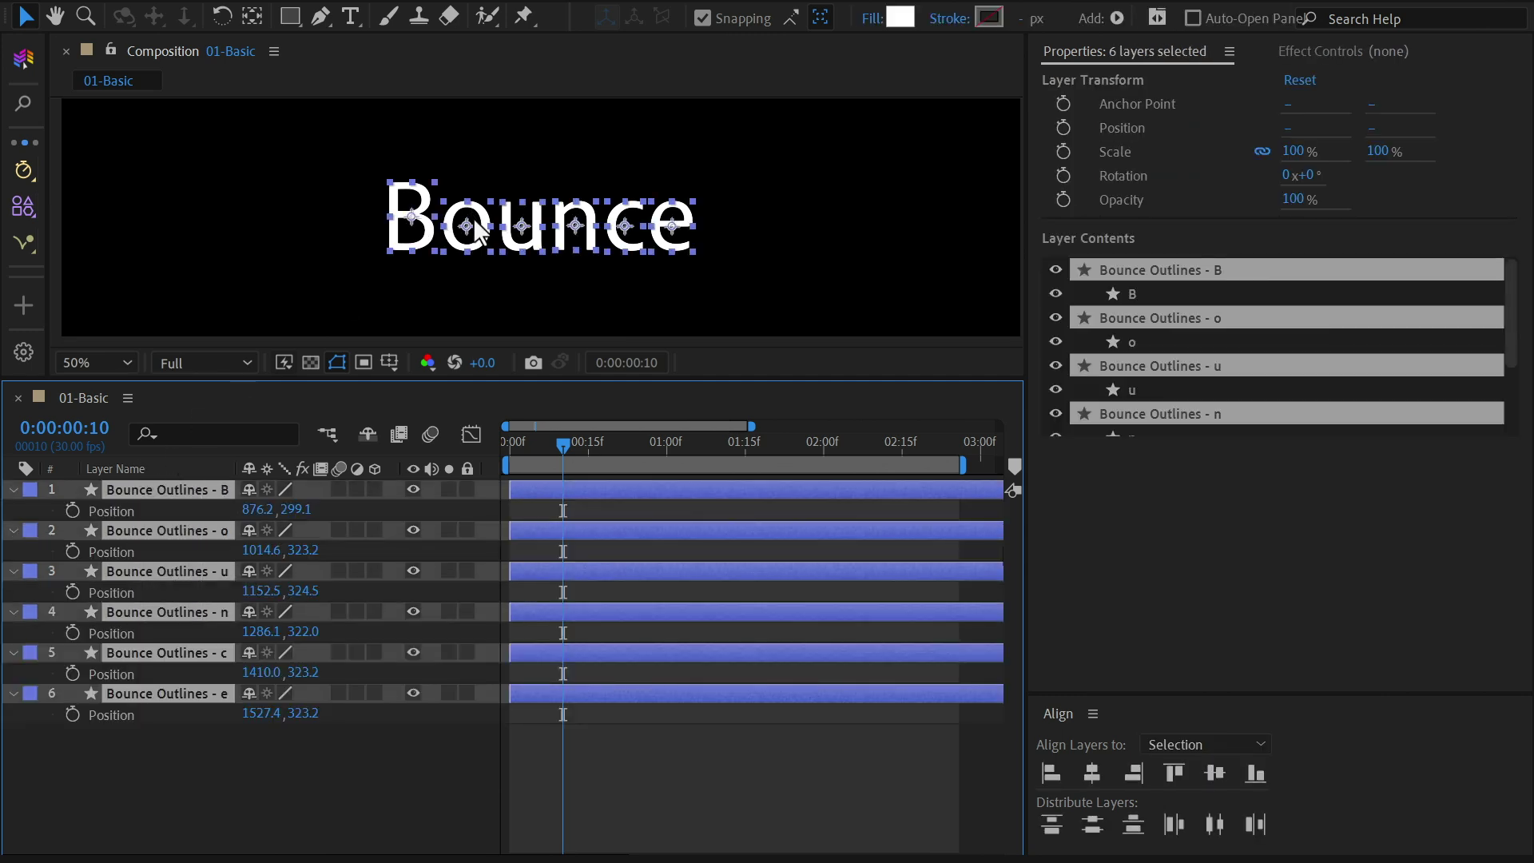
left_click_drag(477, 227, 468, 43)
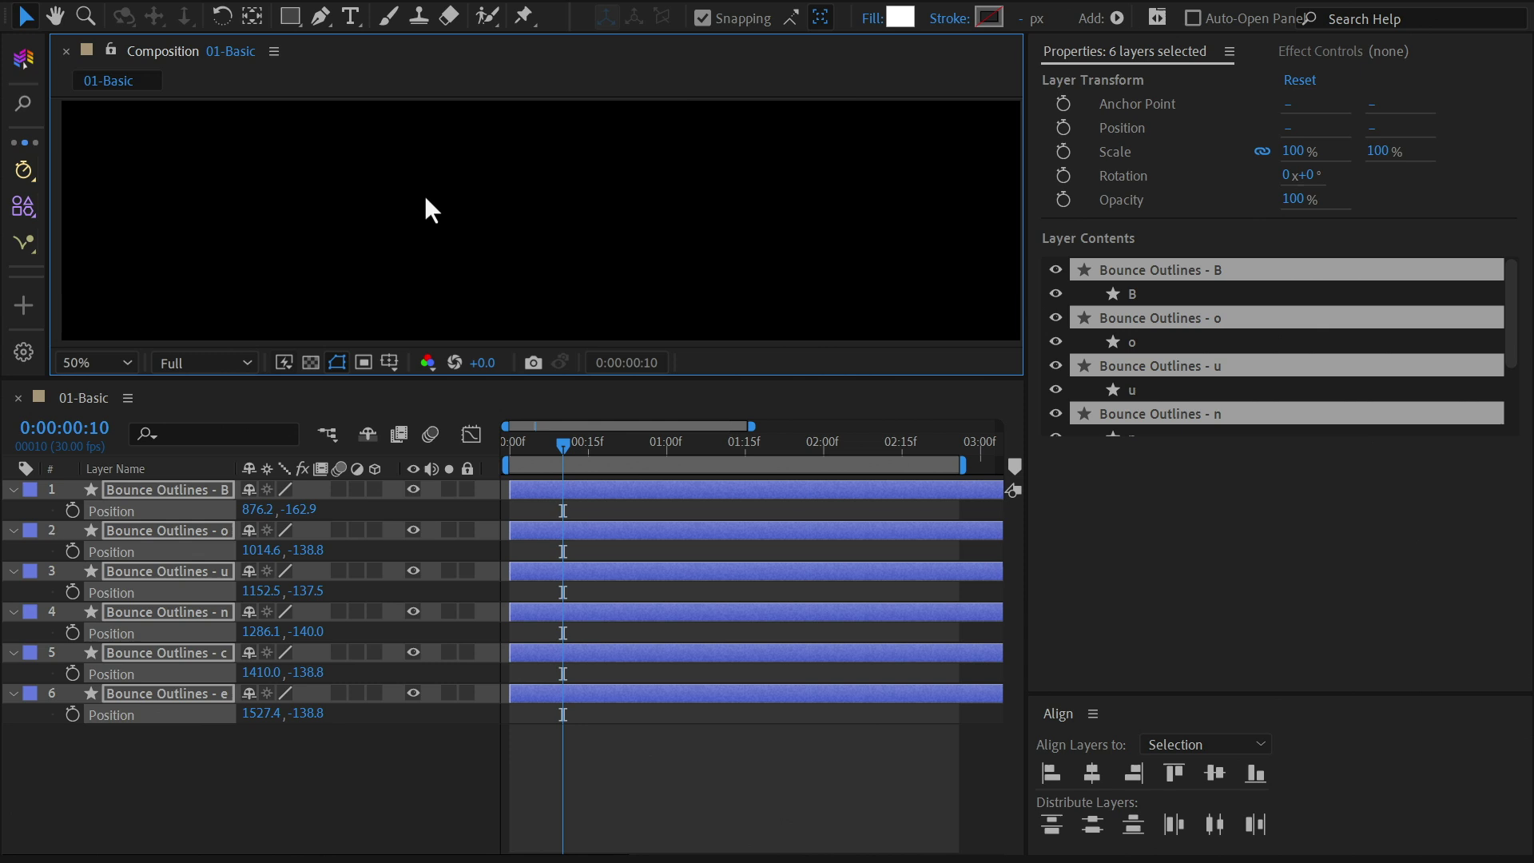
left_click(72, 510)
key("Page_Down")
key("Page_Down")
key("Page_Down")
key("Page_Down")
key("Page_Down")
key("Page_Down")
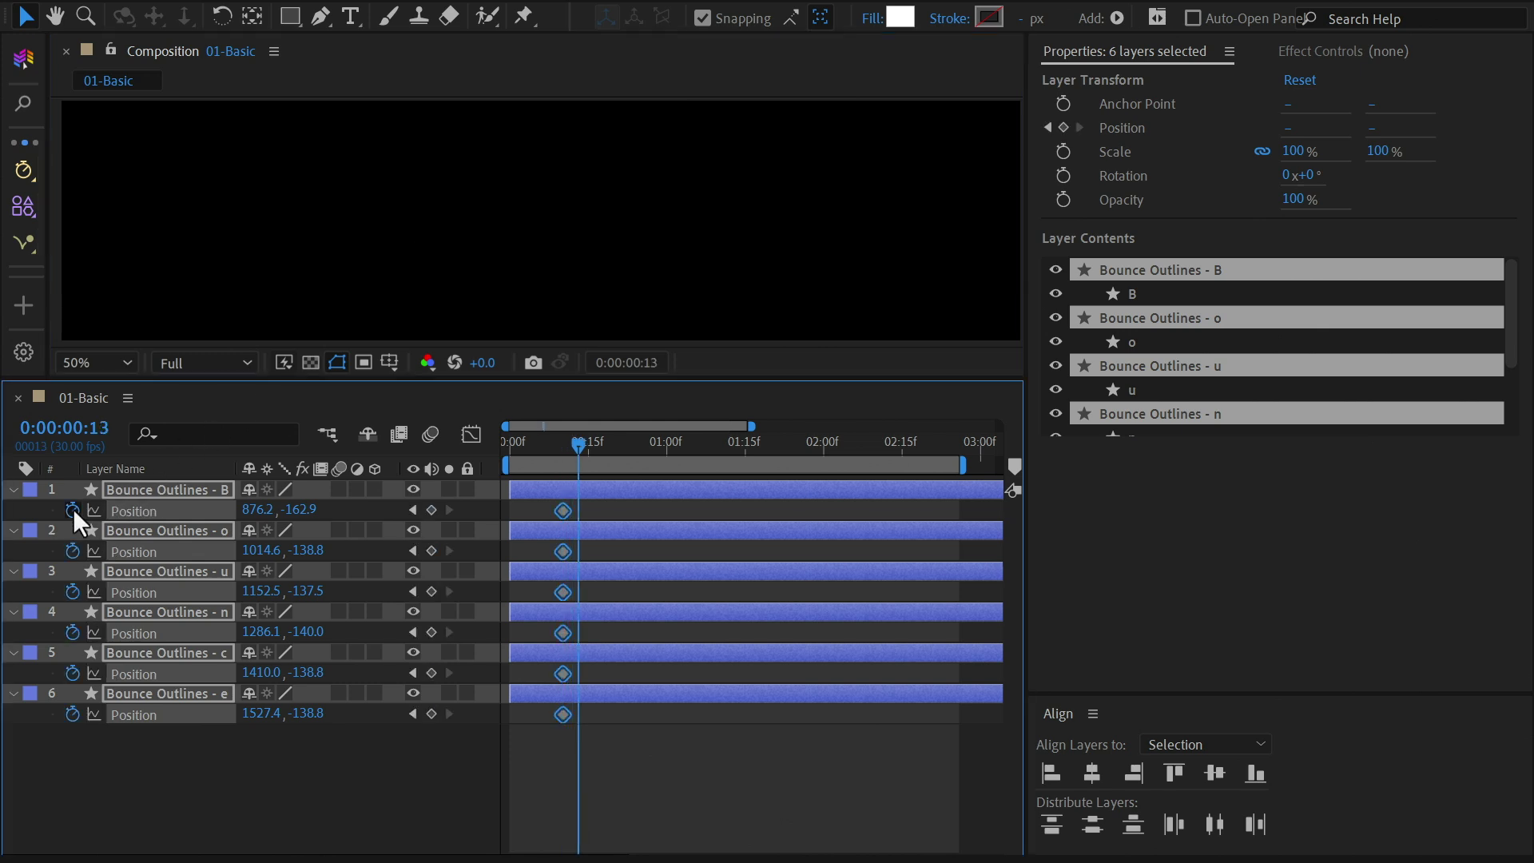
left_click_drag(307, 514, 1008, 554)
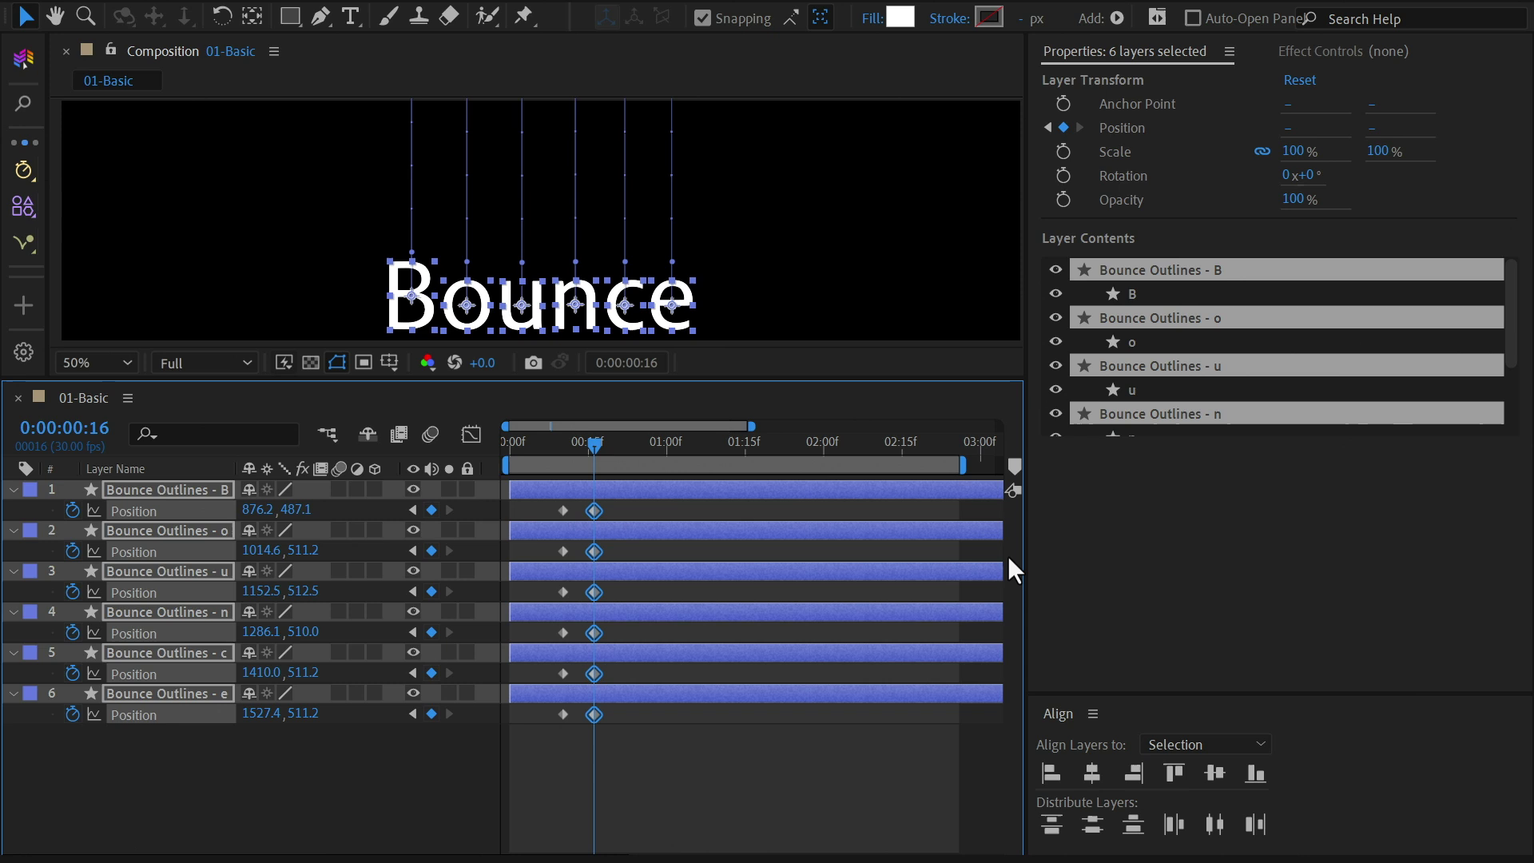
Step: Apply a Normal-gravity bounce to all six letters and split their Position into X and Y, retaining easing
left_click(31, 243)
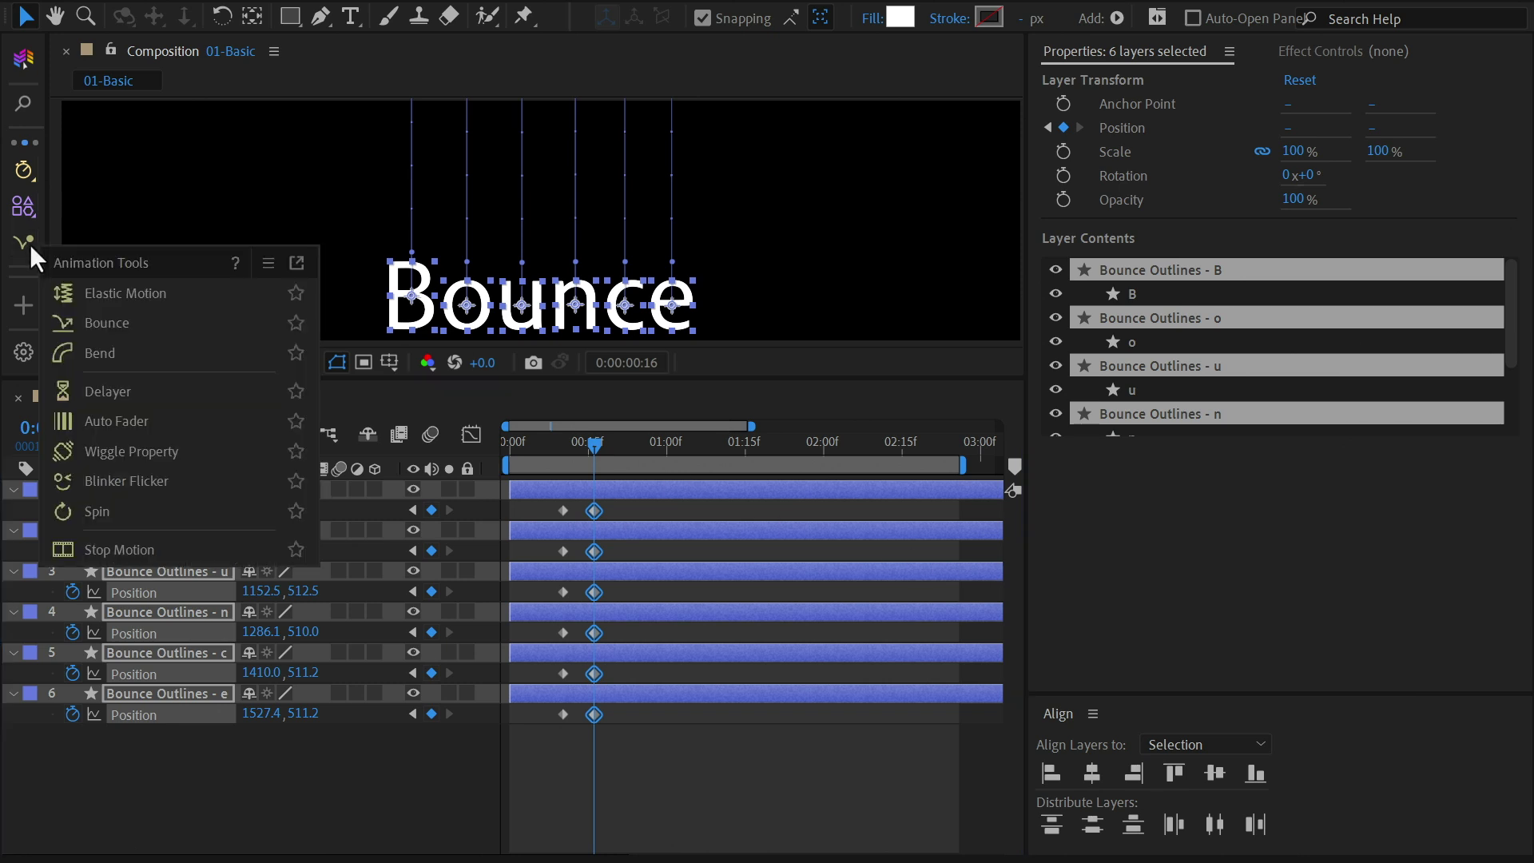
left_click(117, 319)
left_click(237, 500)
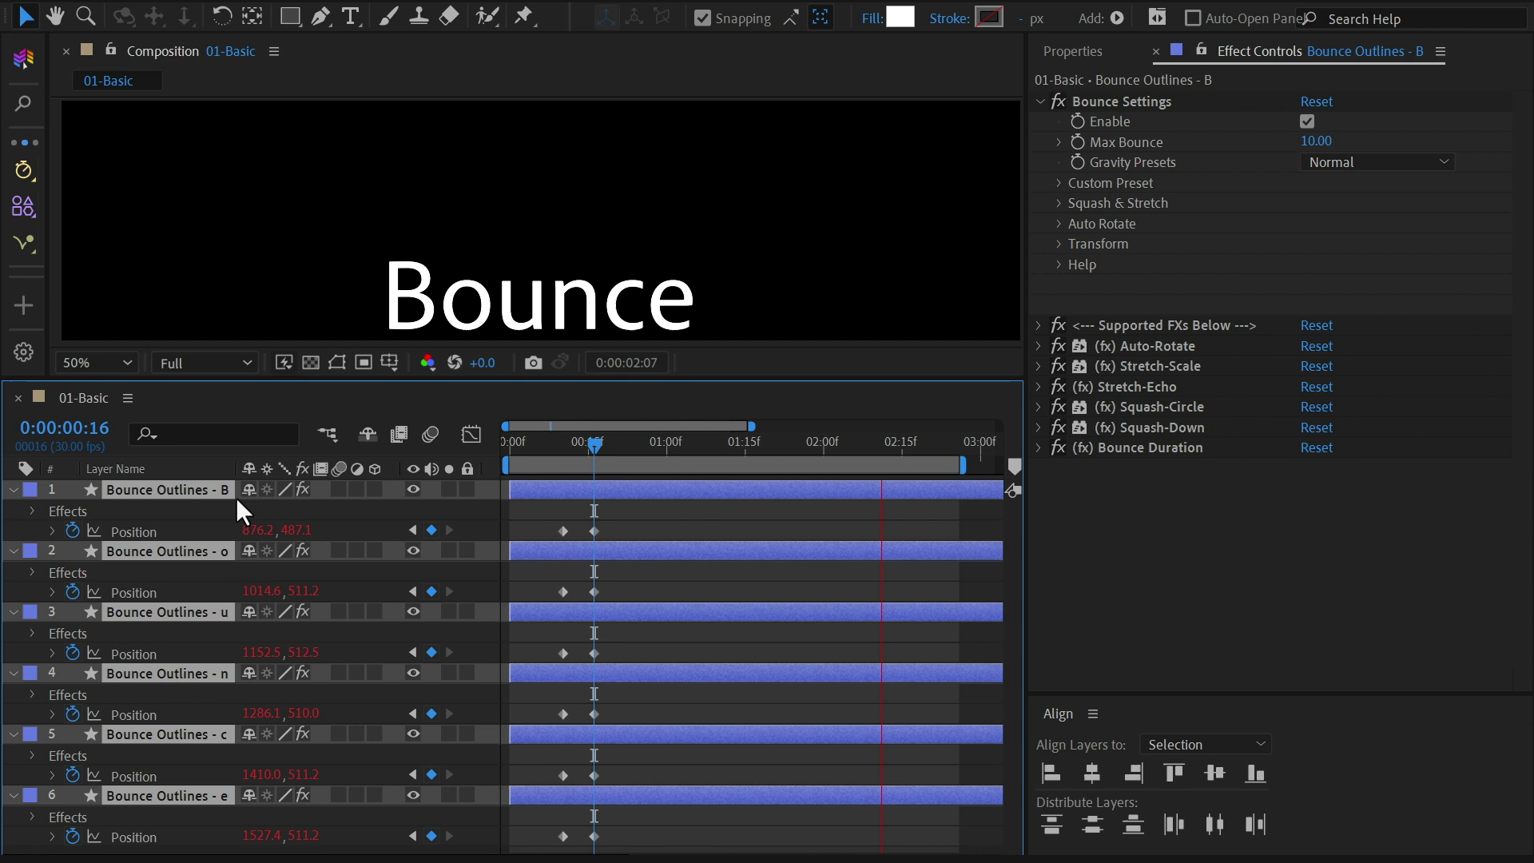
key("space")
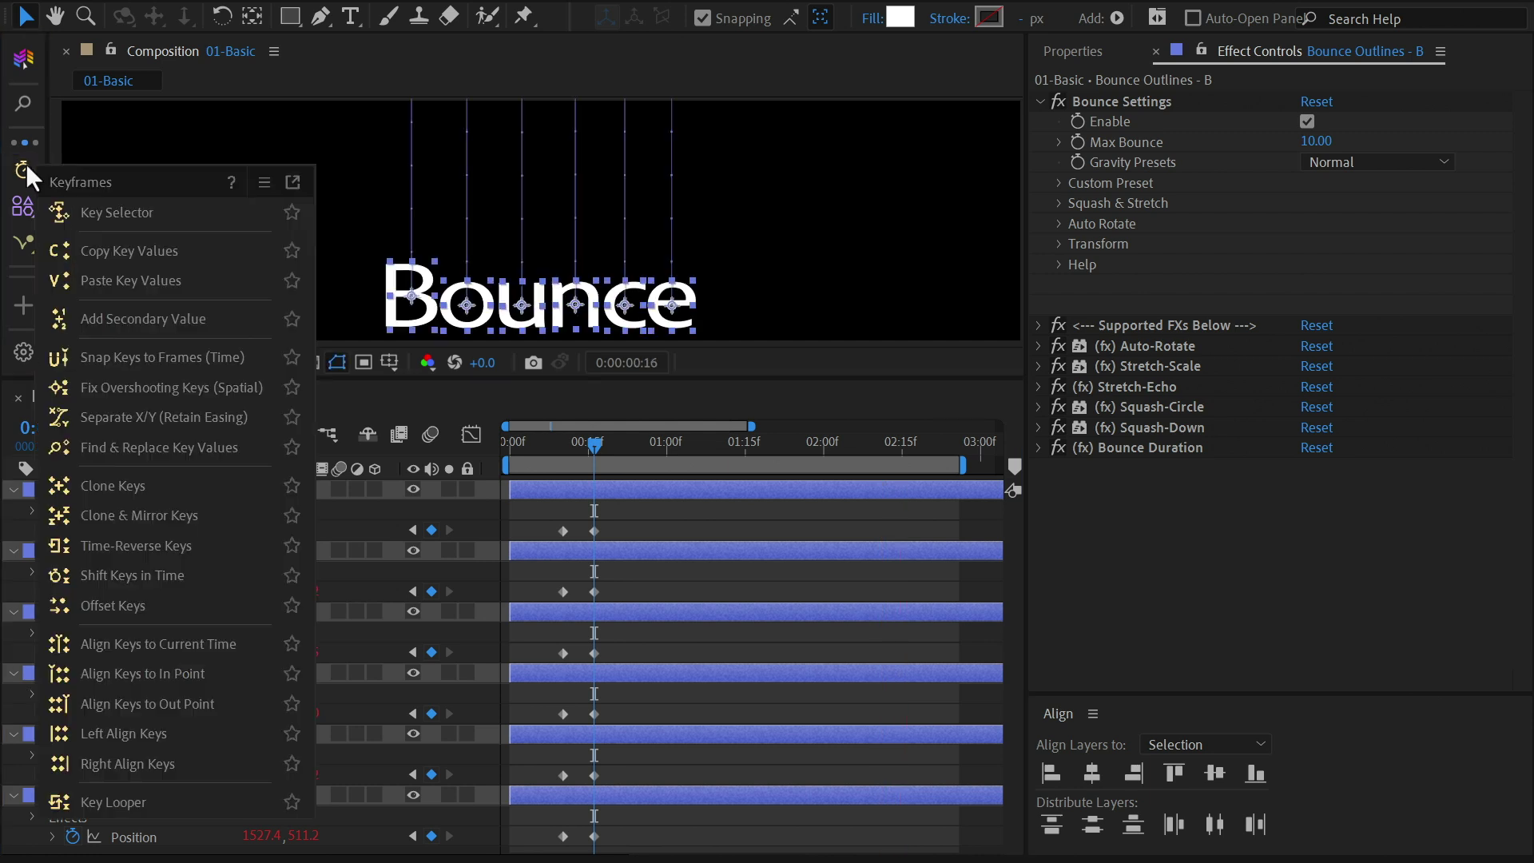
left_click(137, 414)
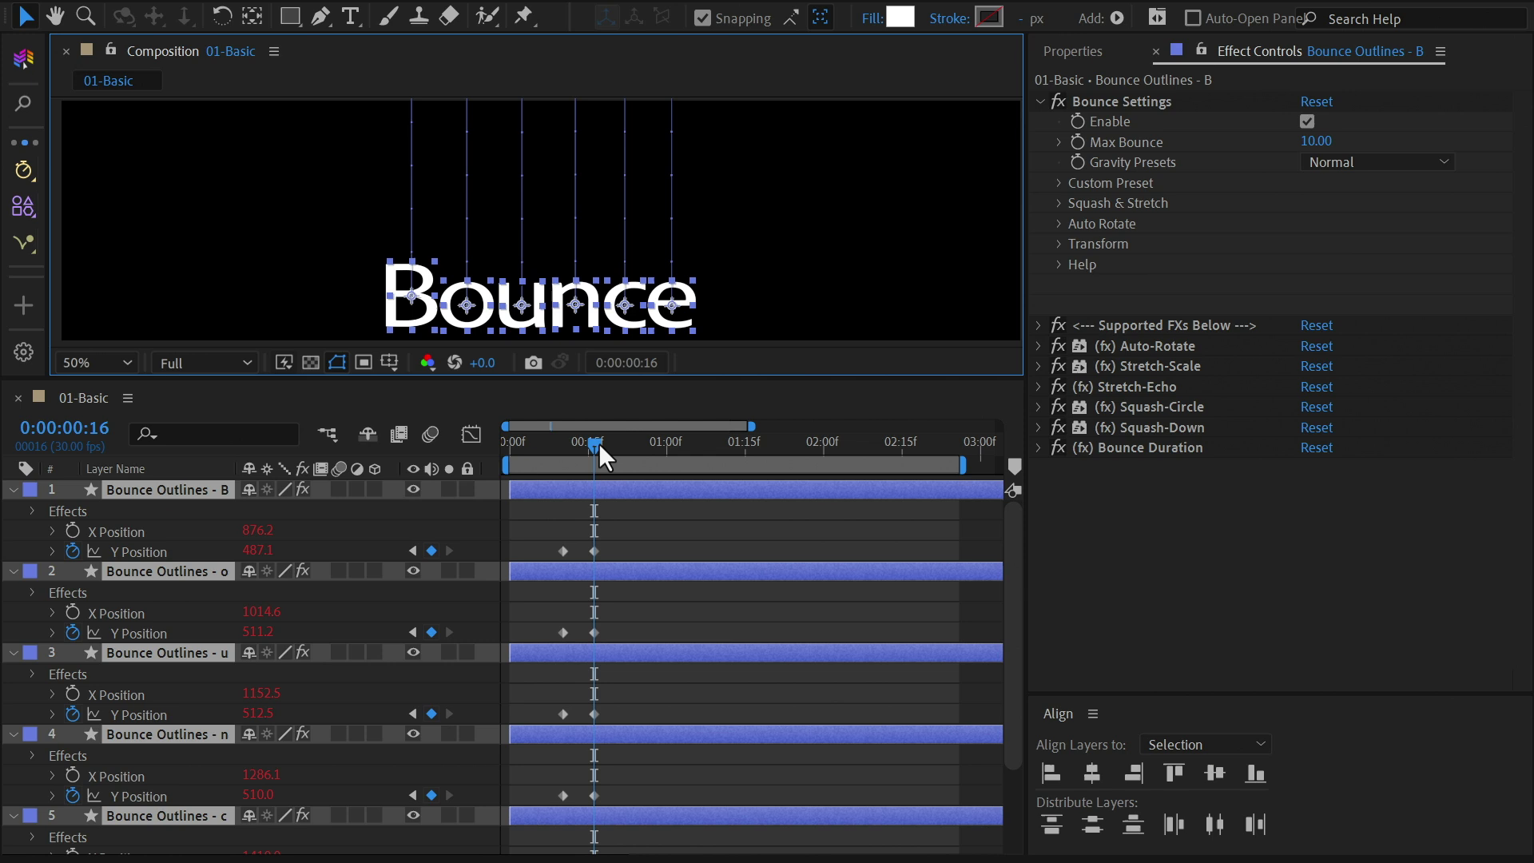
Step: At frame 10, raise the letters to staggered heights (B -208.9, o -230.8, u -121.5, n -188.0) and preview
left_click_drag(597, 443, 562, 439)
key("h")
left_click_drag(606, 135, 602, 268)
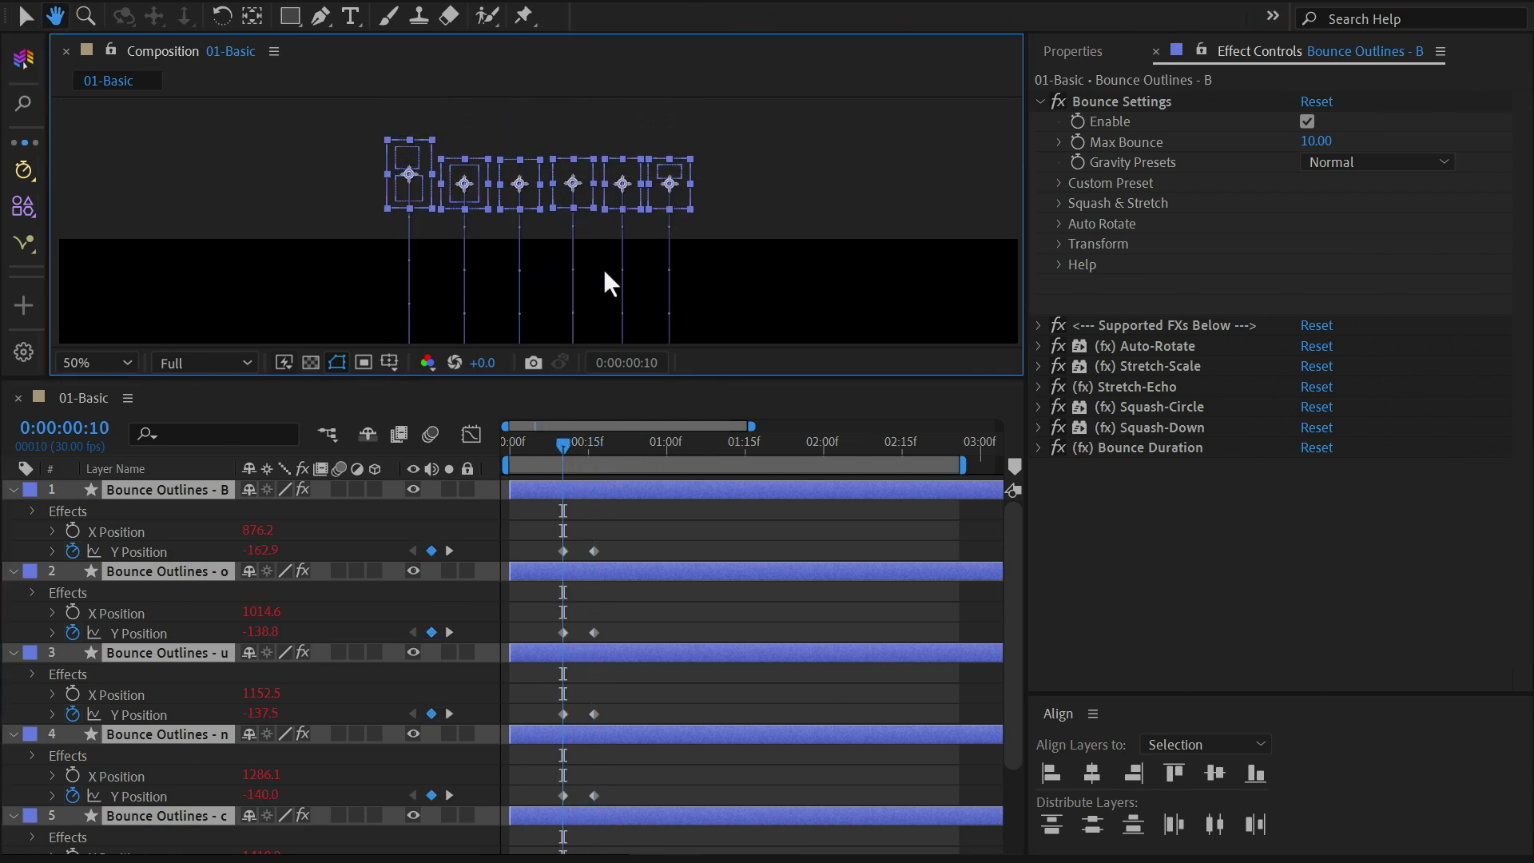
key("v")
left_click_drag(410, 179, 625, 191)
left_click(663, 181)
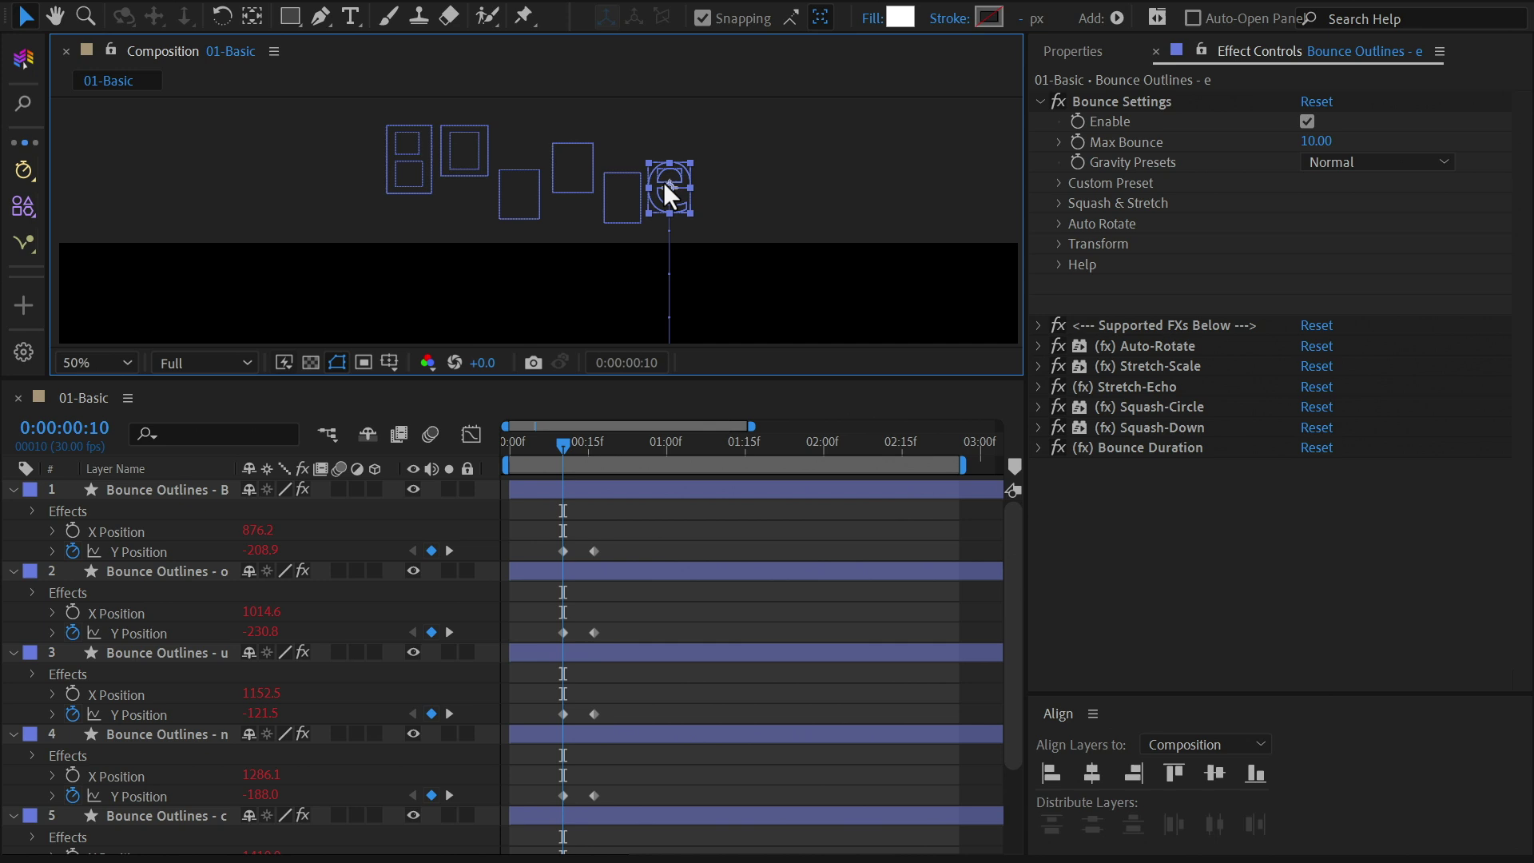
left_click_drag(597, 291, 602, 156)
key("space")
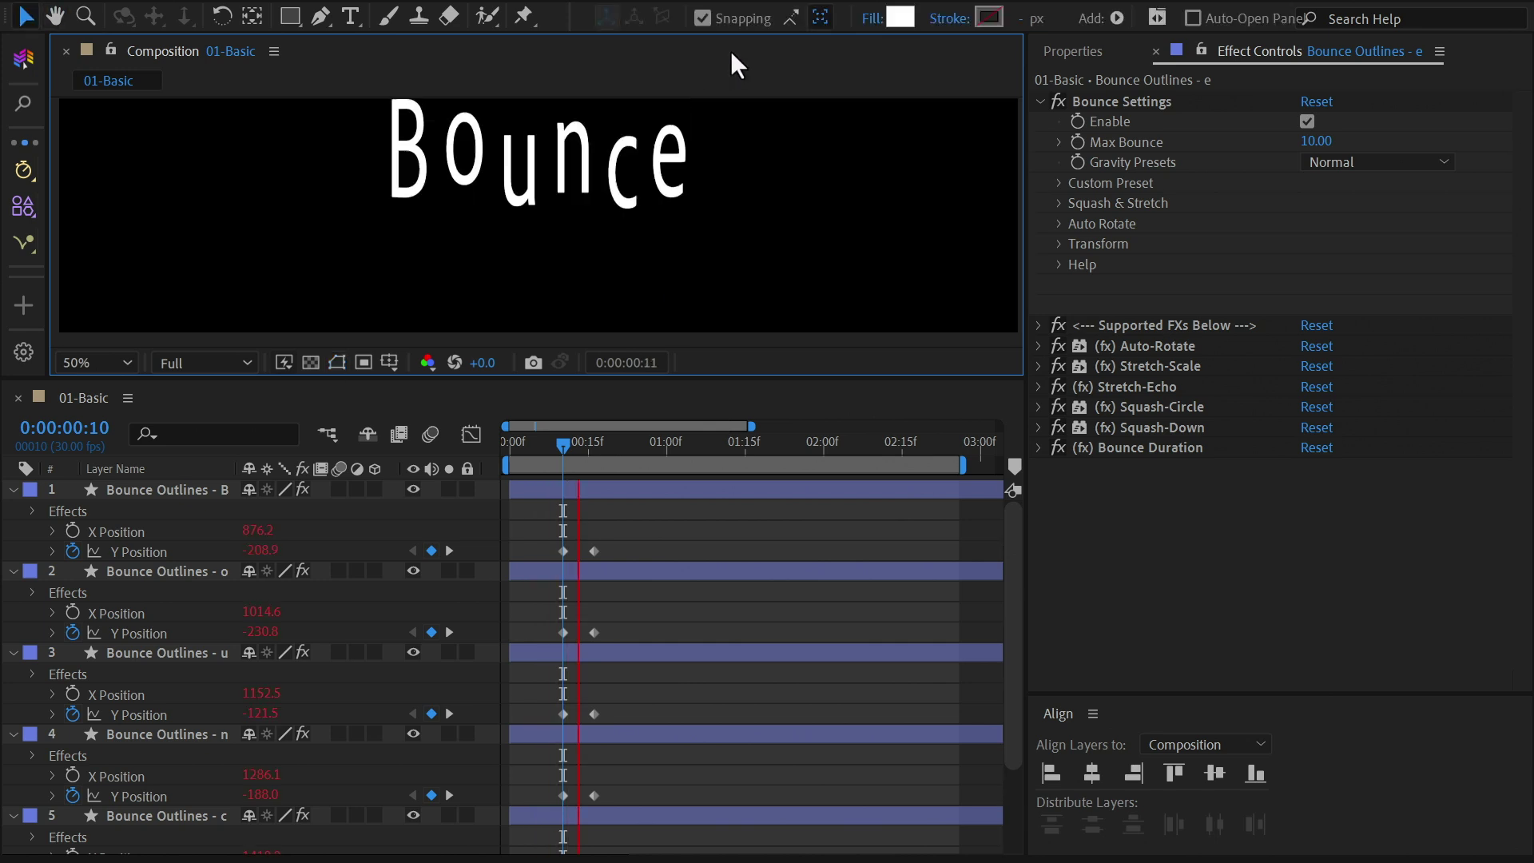
key("space")
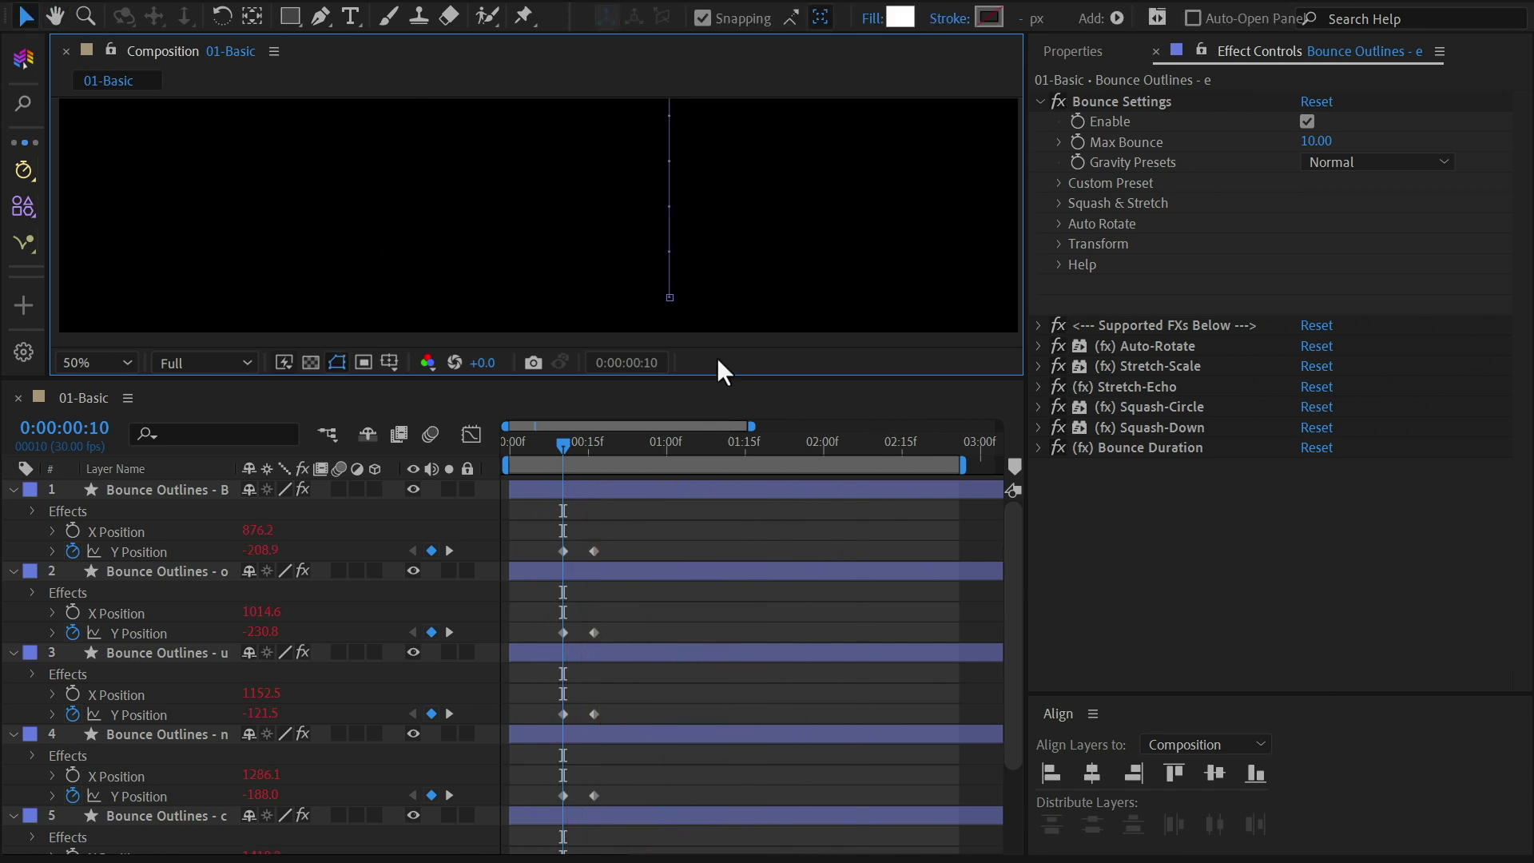
Step: Set X Position keyframes for all six letters at 1:13
left_click_drag(675, 451, 730, 459)
key("ctrl+a")
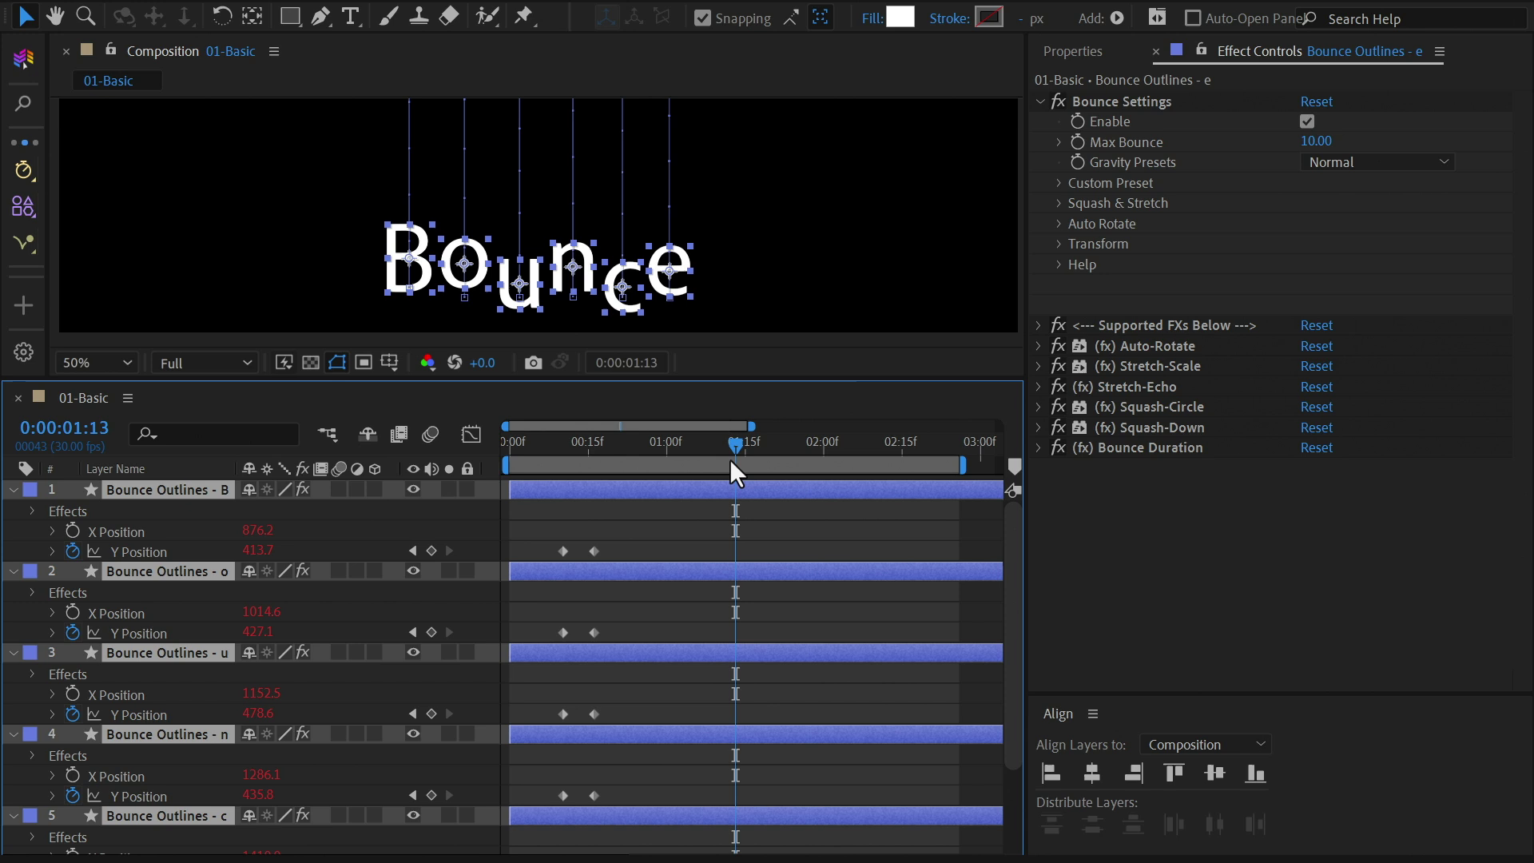
left_click(69, 530)
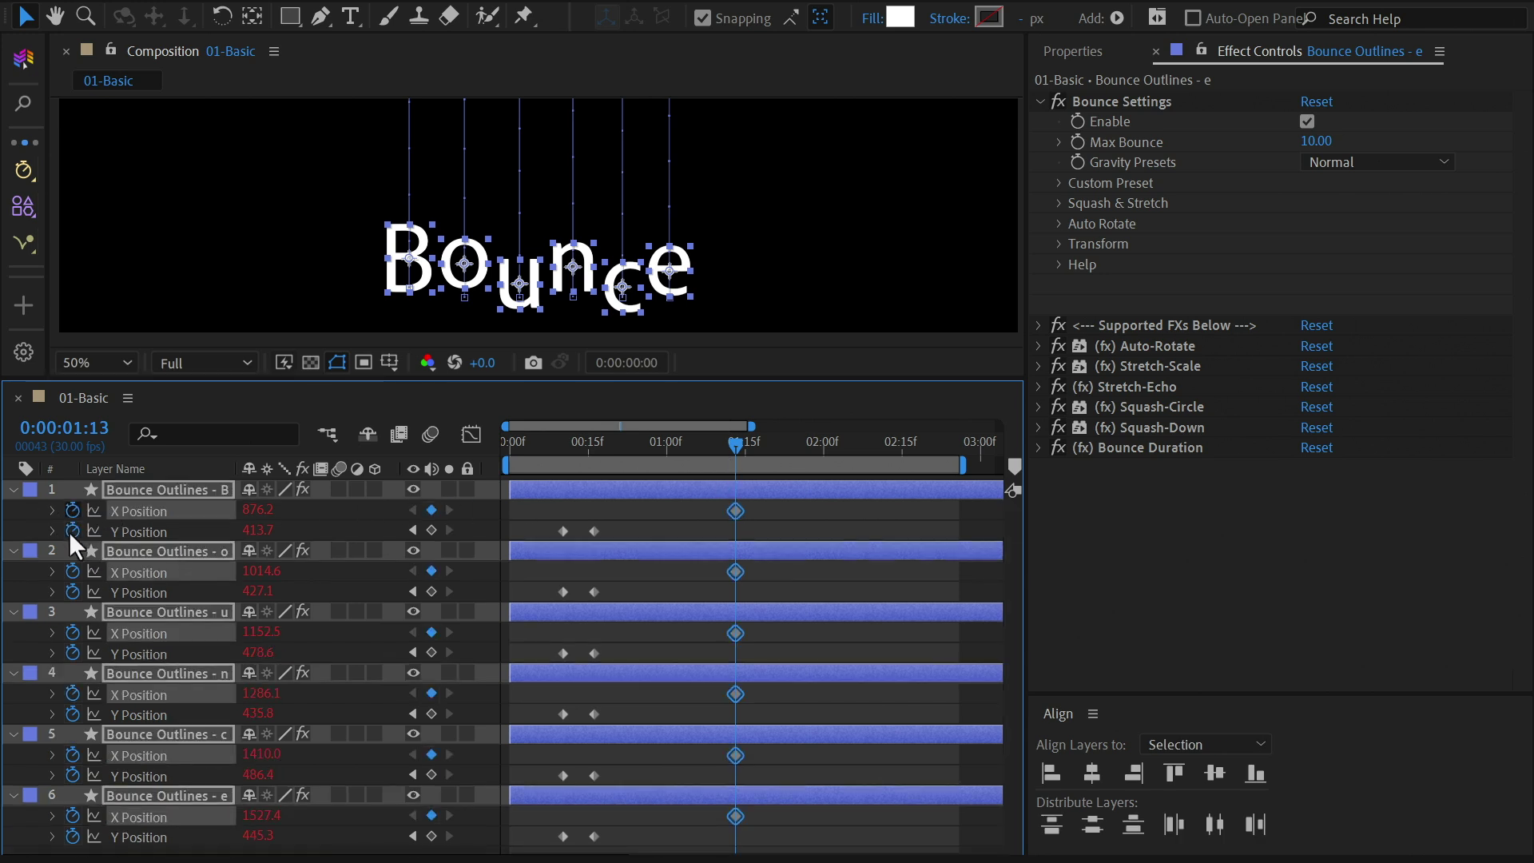
Step: At 0:00, spread the letters apart: B, o, u left and n, c, e right (B 515.2 to e 2007.4)
key("Home")
left_click_drag(566, 142, 580, 291)
left_click_drag(259, 510, 190, 520)
left_click_drag(248, 570, 257, 627)
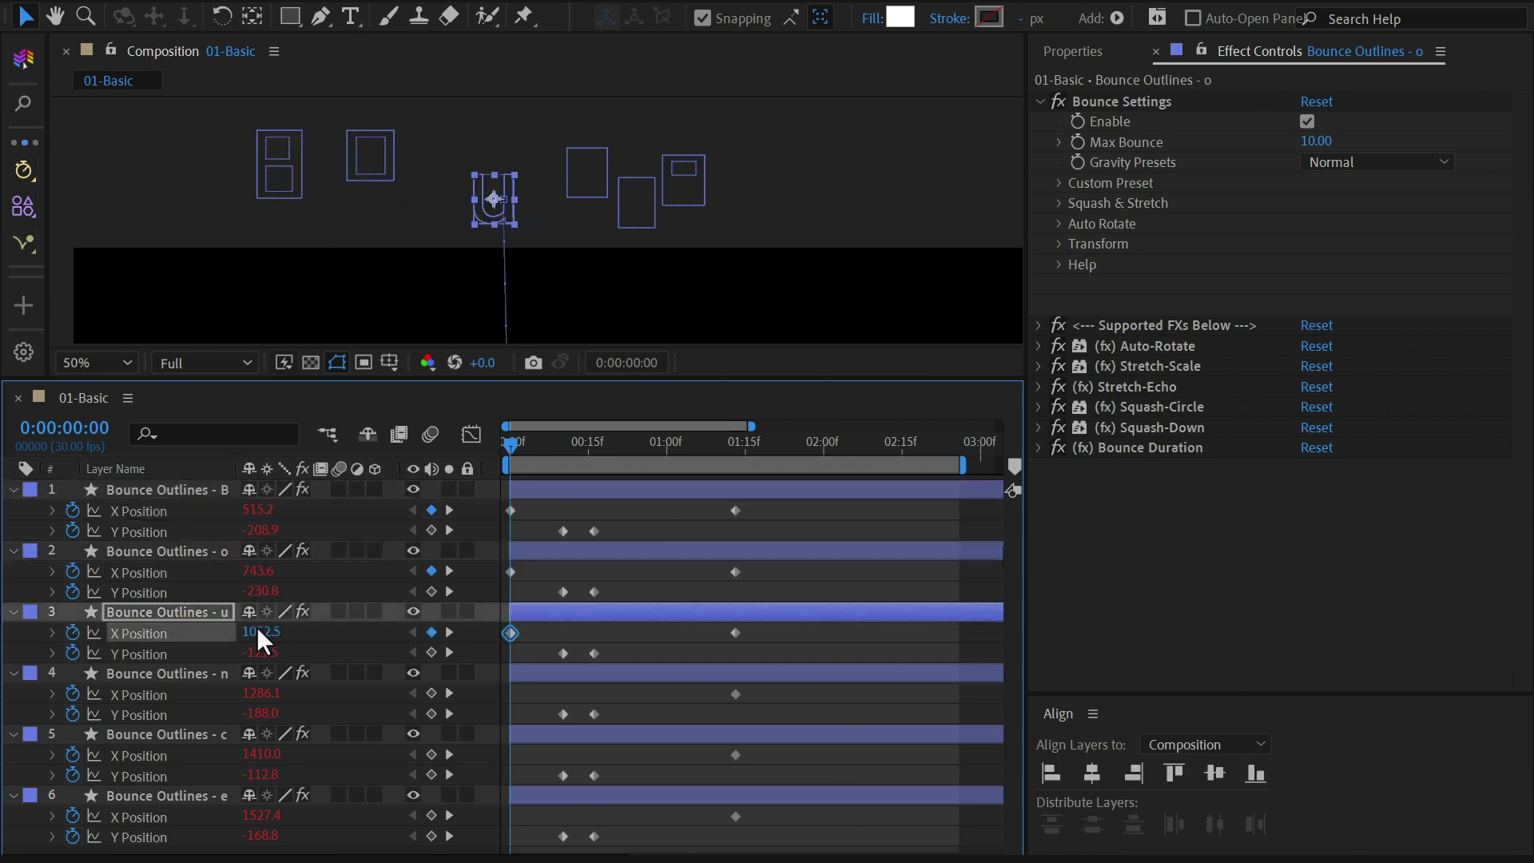
left_click_drag(260, 694, 289, 690)
left_click_drag(260, 754, 304, 748)
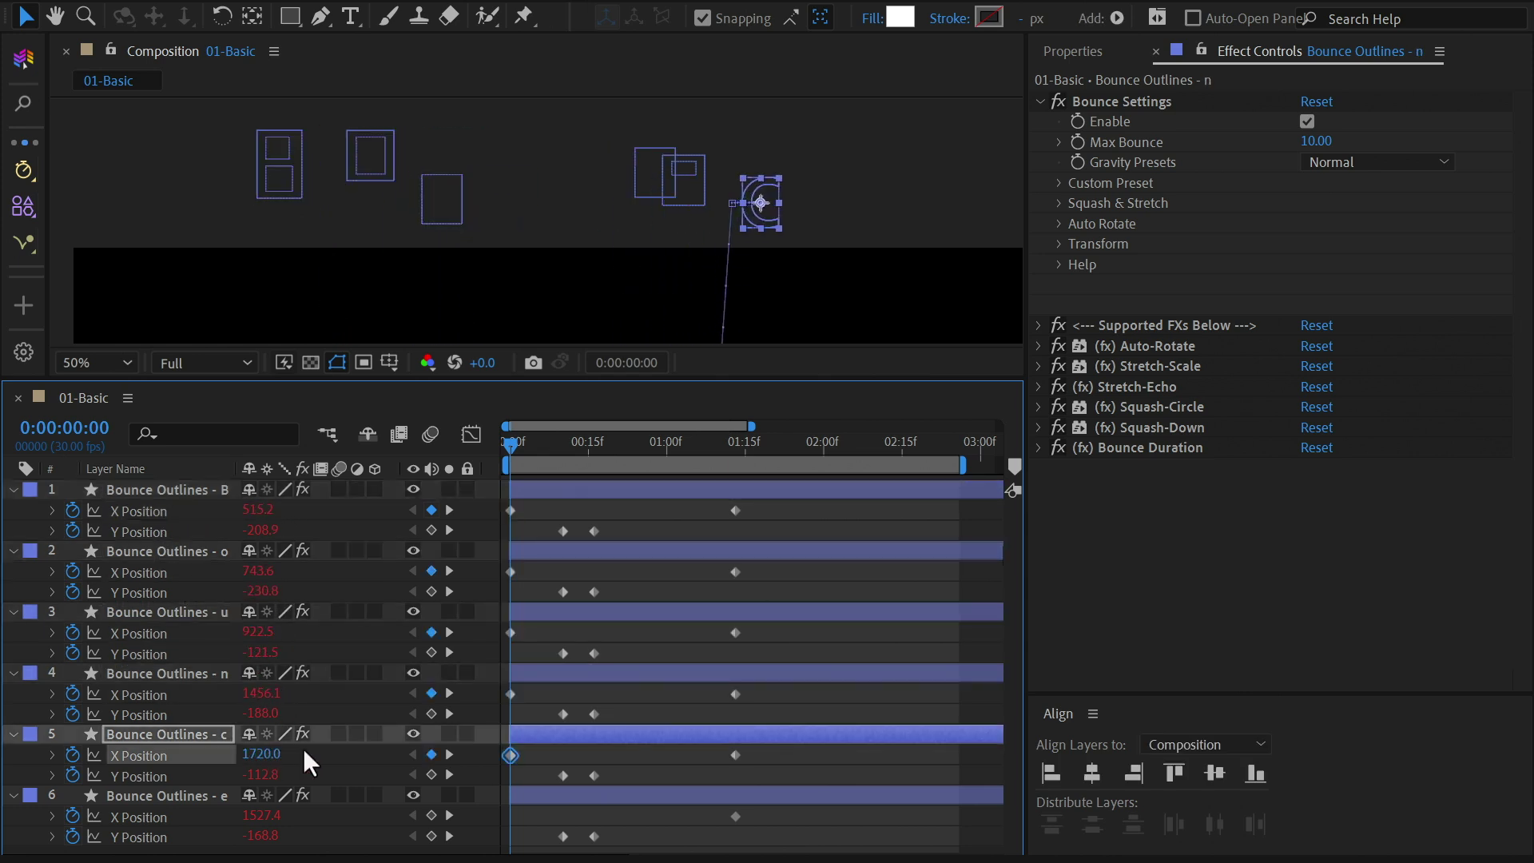
left_click_drag(260, 814, 296, 813)
Step: Preview the letters sliding together, then marquee-select all six letters' keyframes
scroll(572, 118, "down", 3)
key("space")
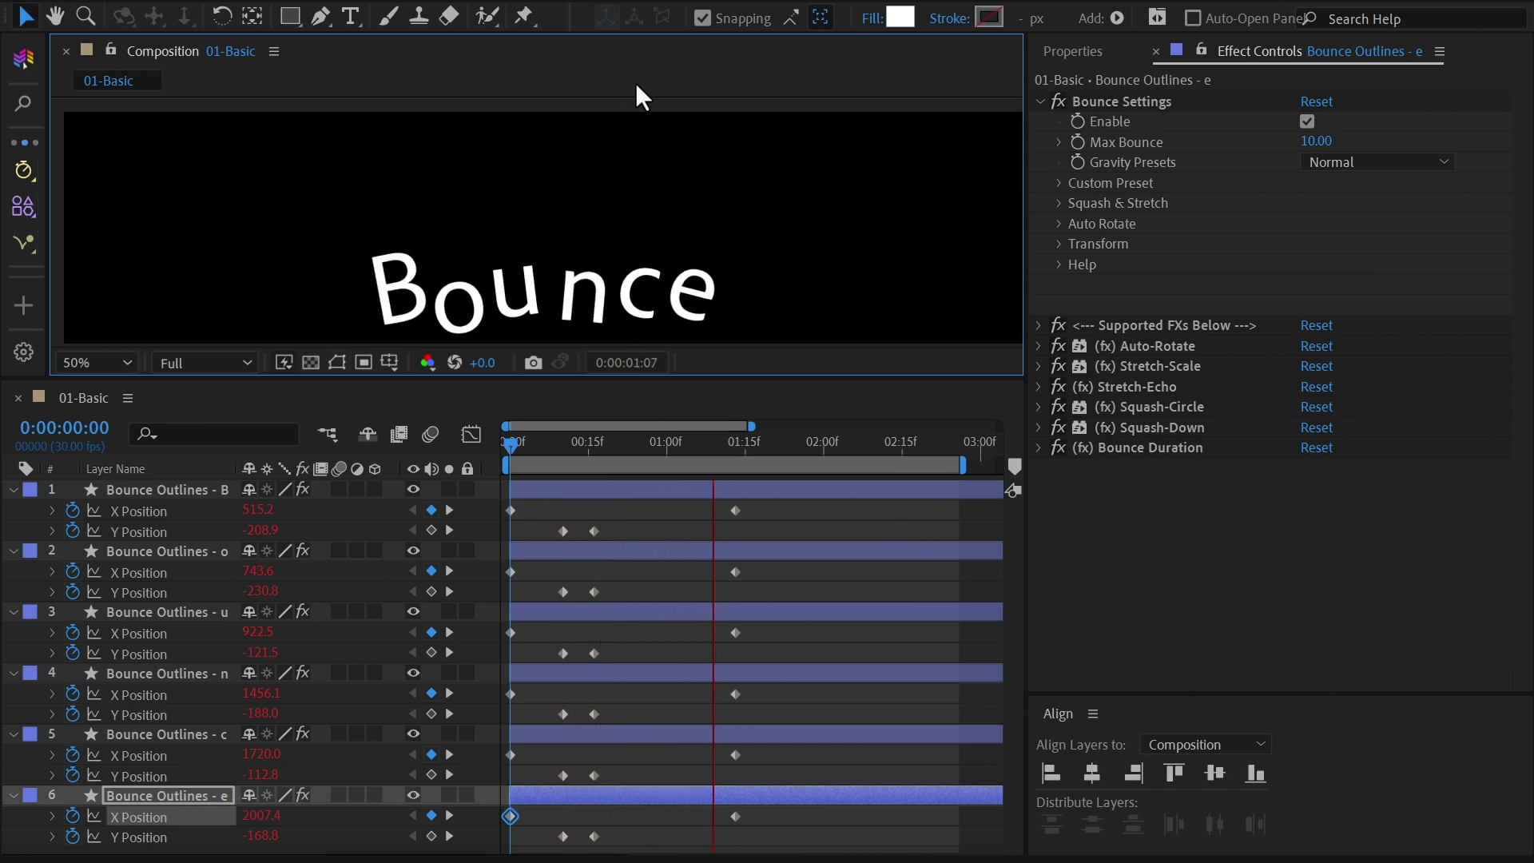
key("space")
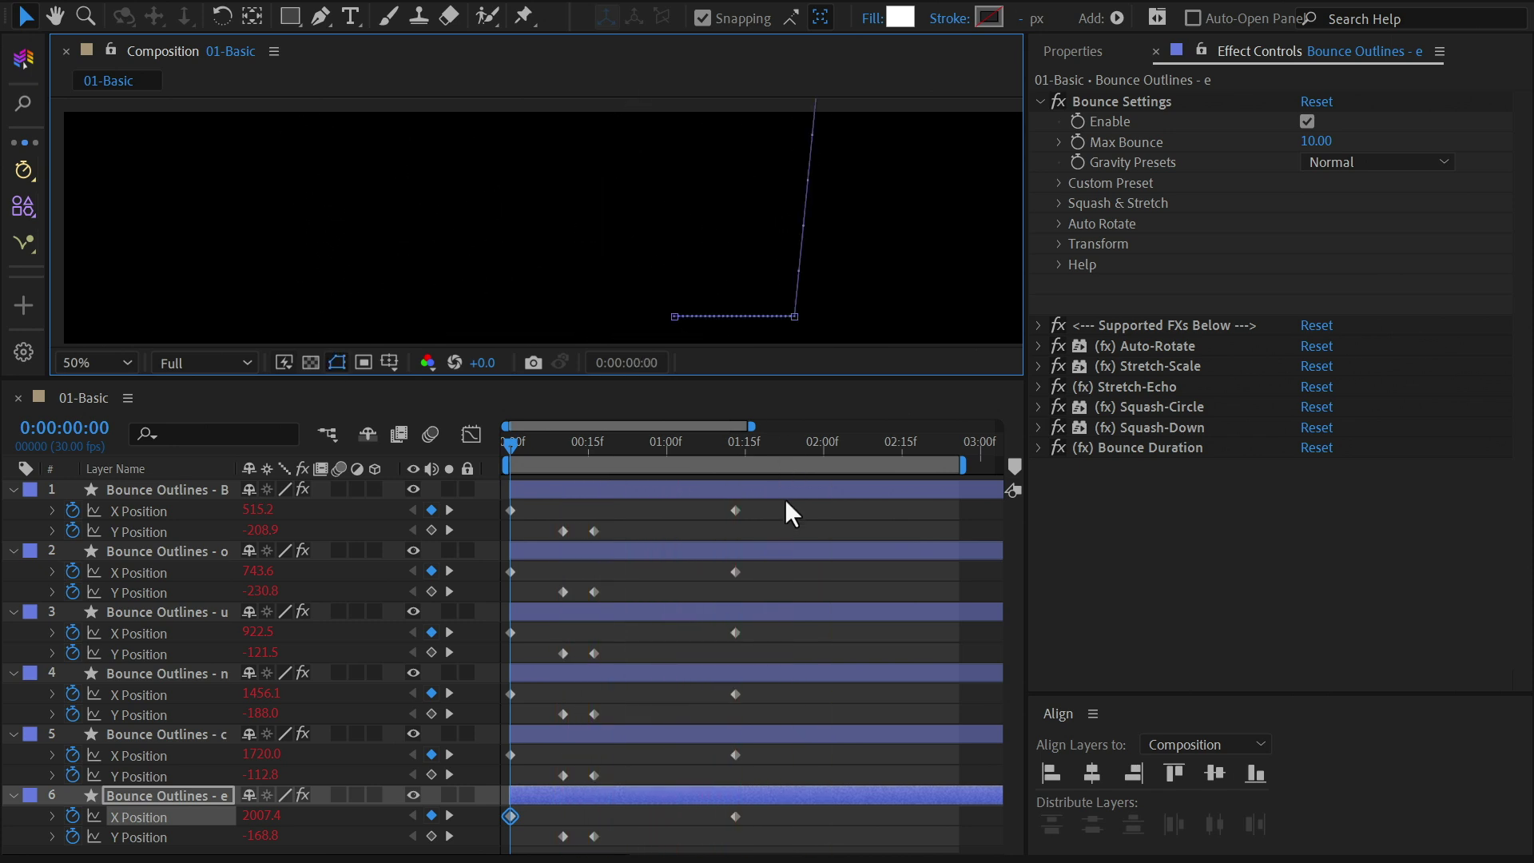
left_click_drag(785, 499, 500, 845)
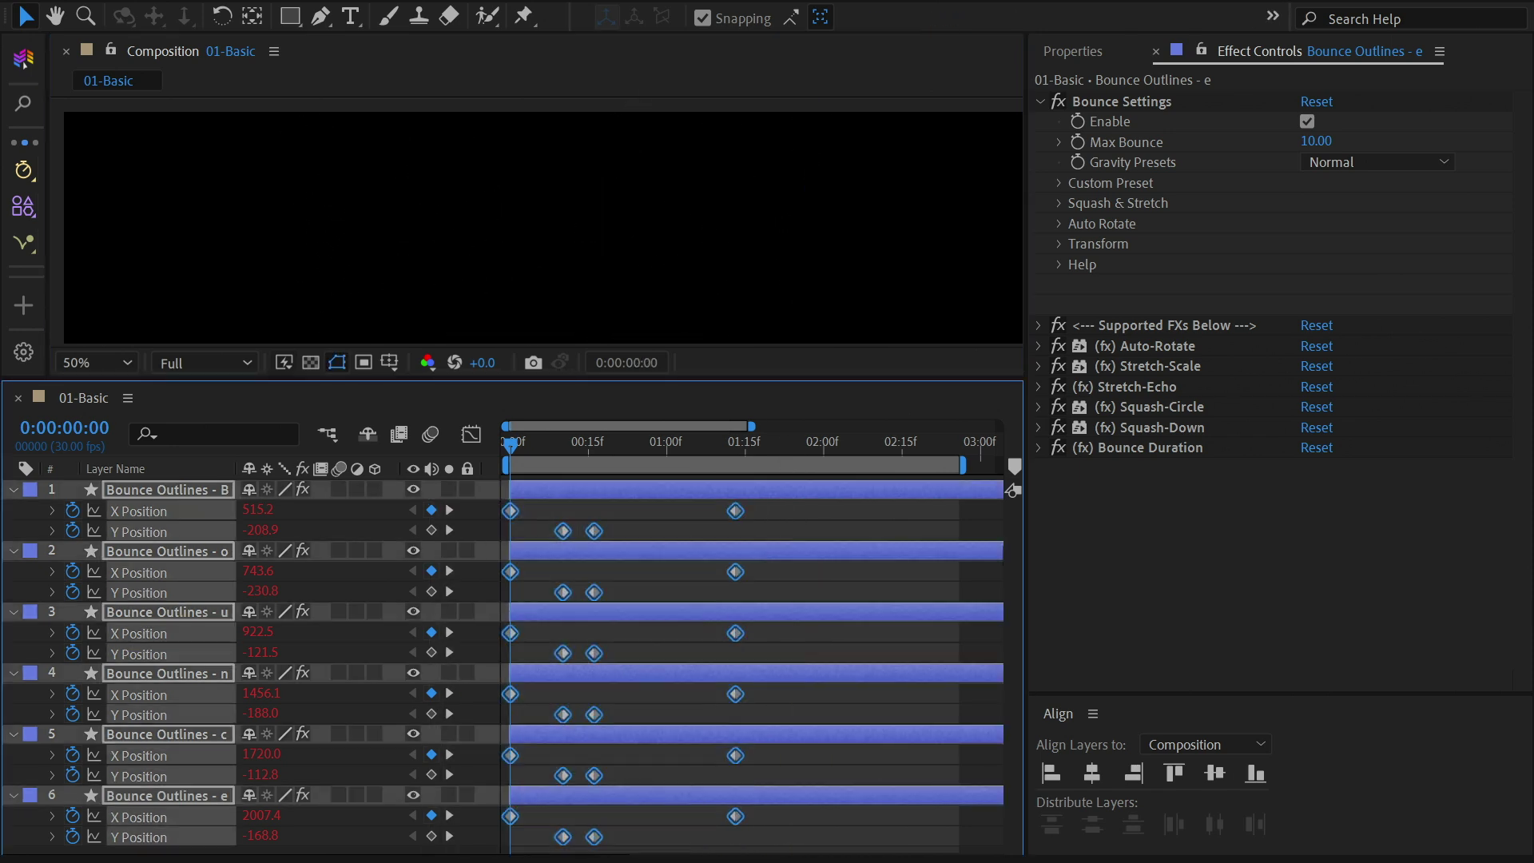
Step: Offset the letters' keyframes randomly by 4 frames grouped by layer, reshuffling once and previewing
left_click(23, 170)
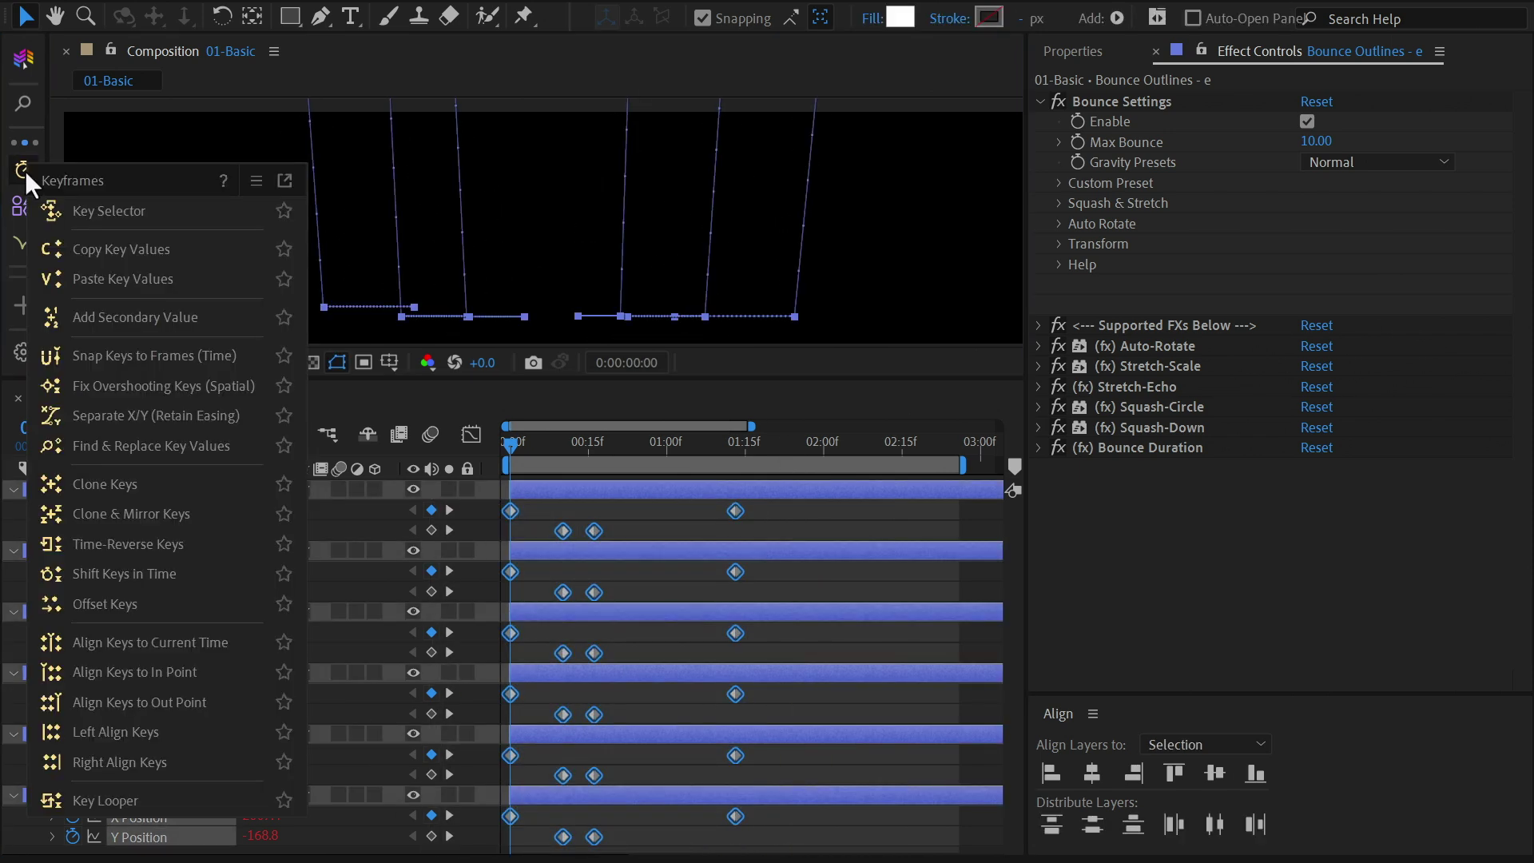
left_click(162, 605)
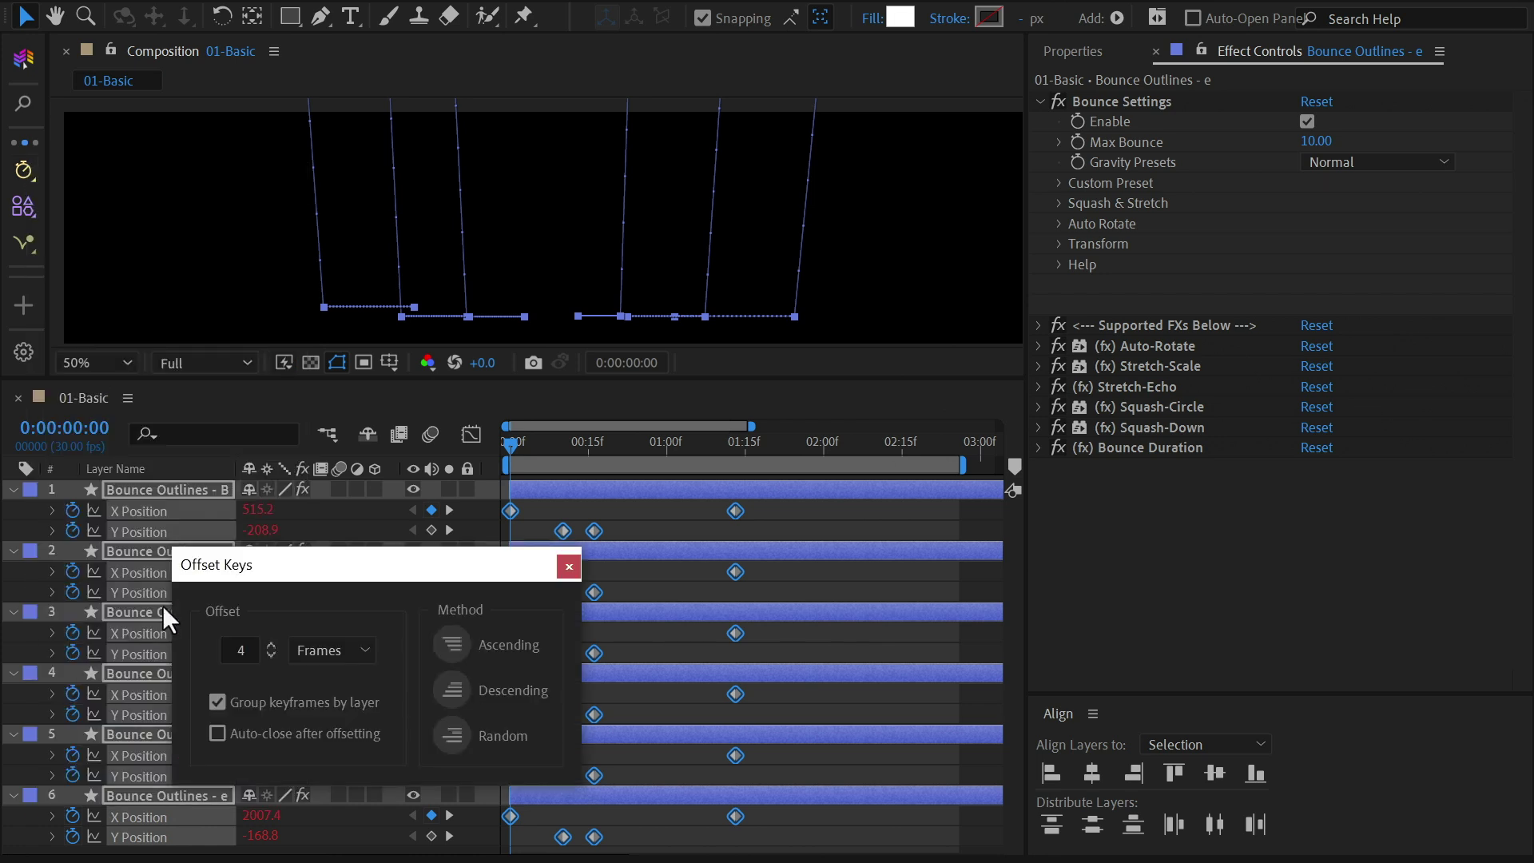
left_click(449, 741)
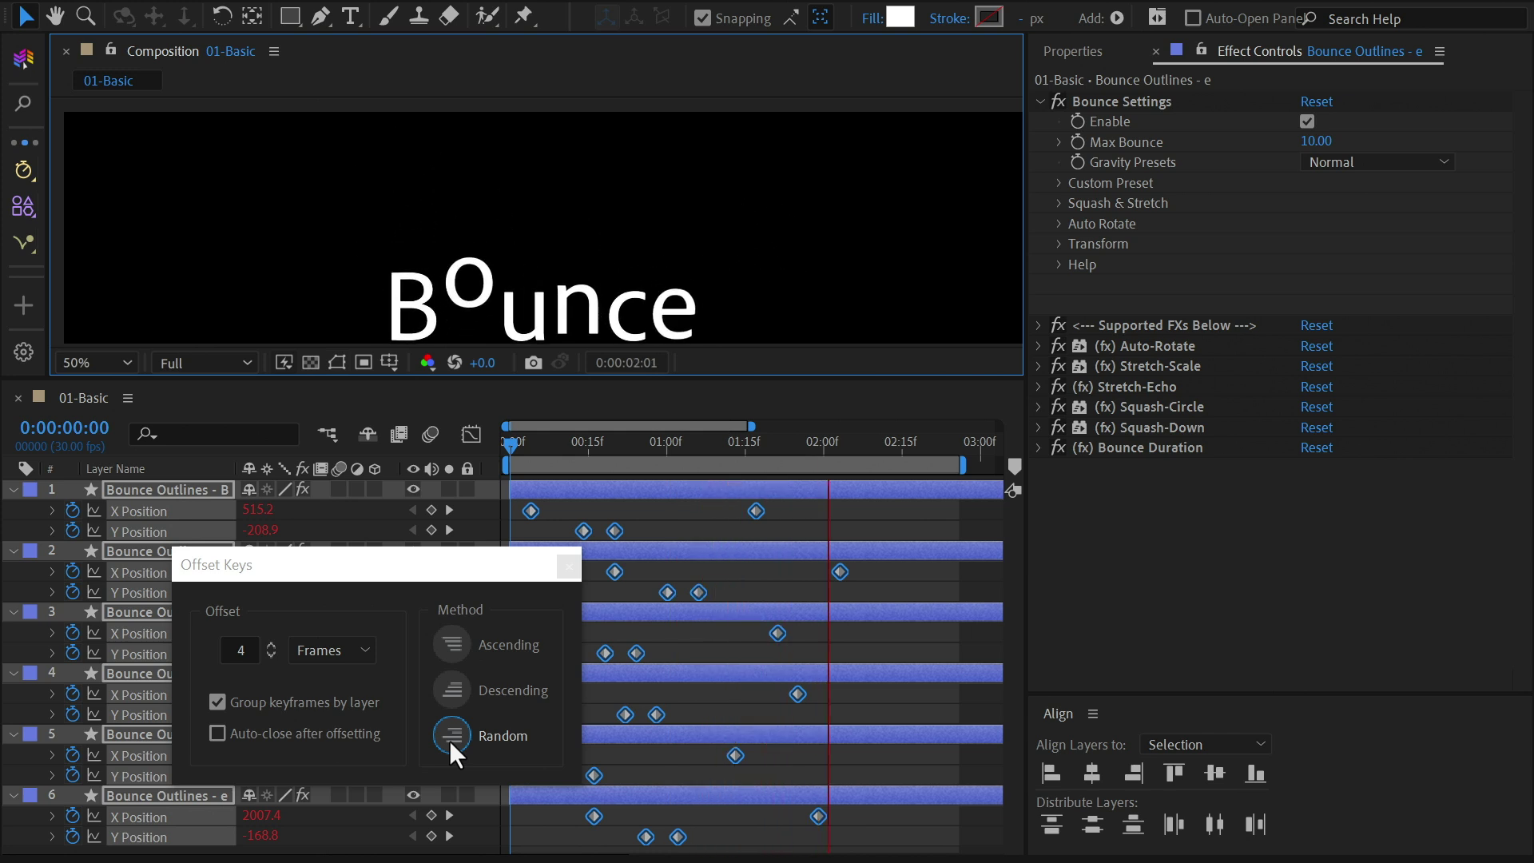
left_click(449, 739)
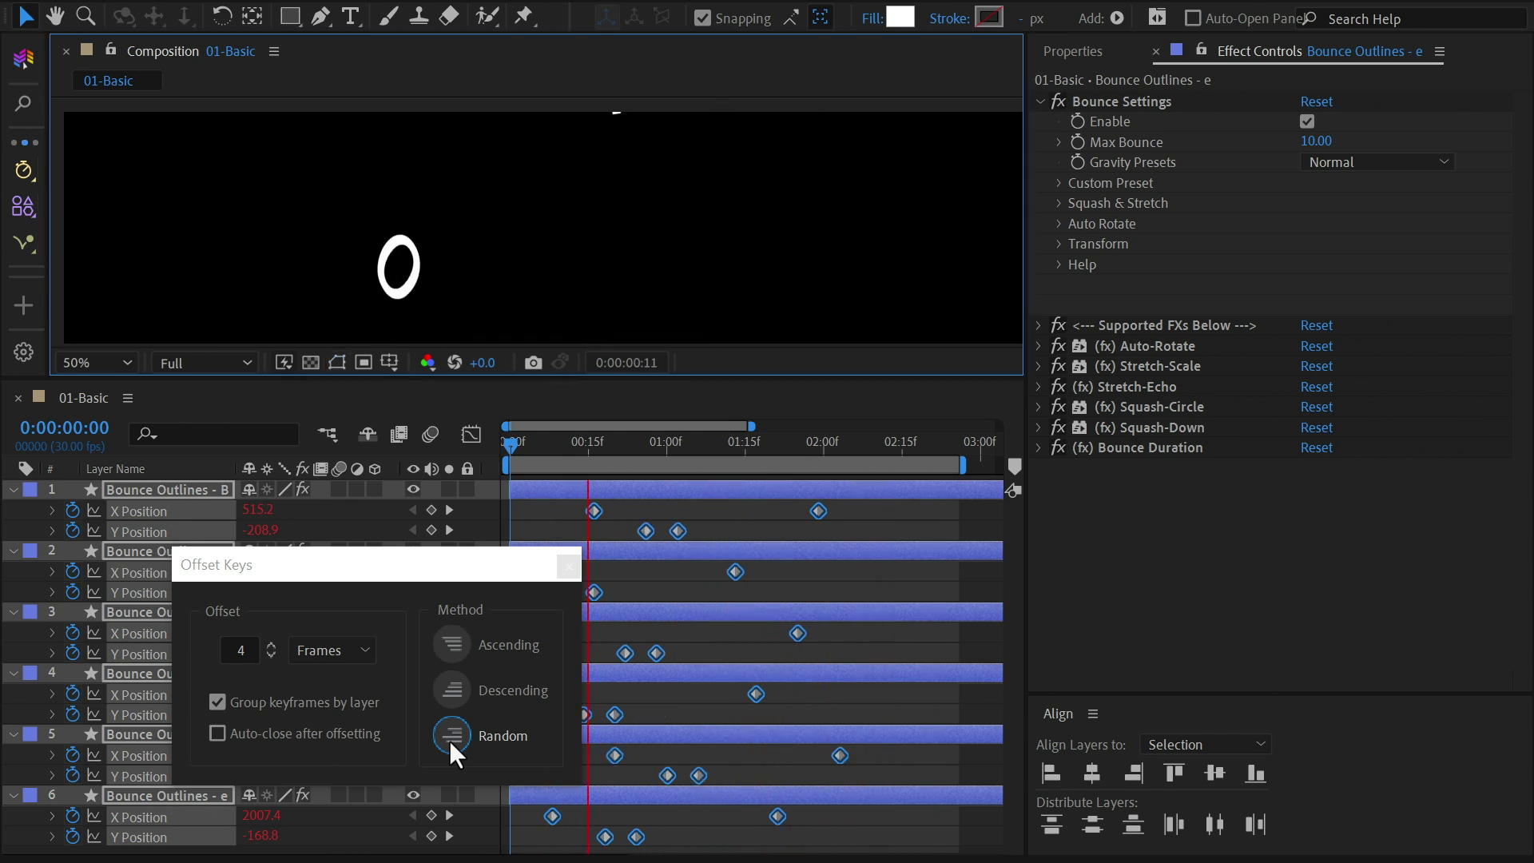
key("space")
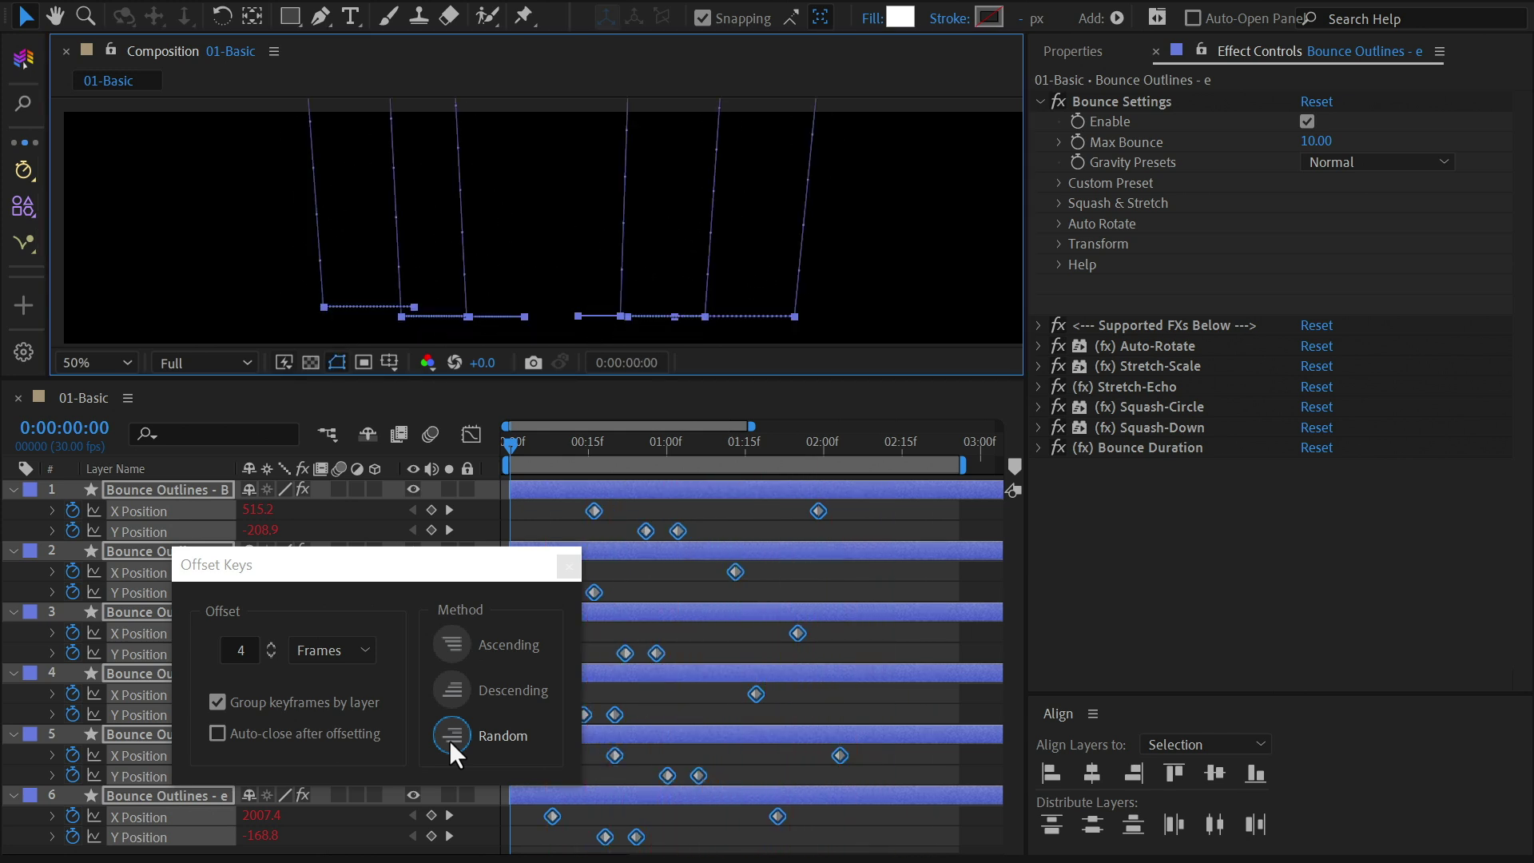
left_click(567, 564)
Step: Key the o's X Position to 941.6 at 1:22 and 1038.6 at 1:29
left_click_drag(735, 441, 782, 438)
scroll(463, 275, "up", 2)
left_click(527, 209)
left_click_drag(256, 570, 157, 561)
left_click_drag(782, 441, 818, 442)
left_click_drag(252, 570, 369, 574)
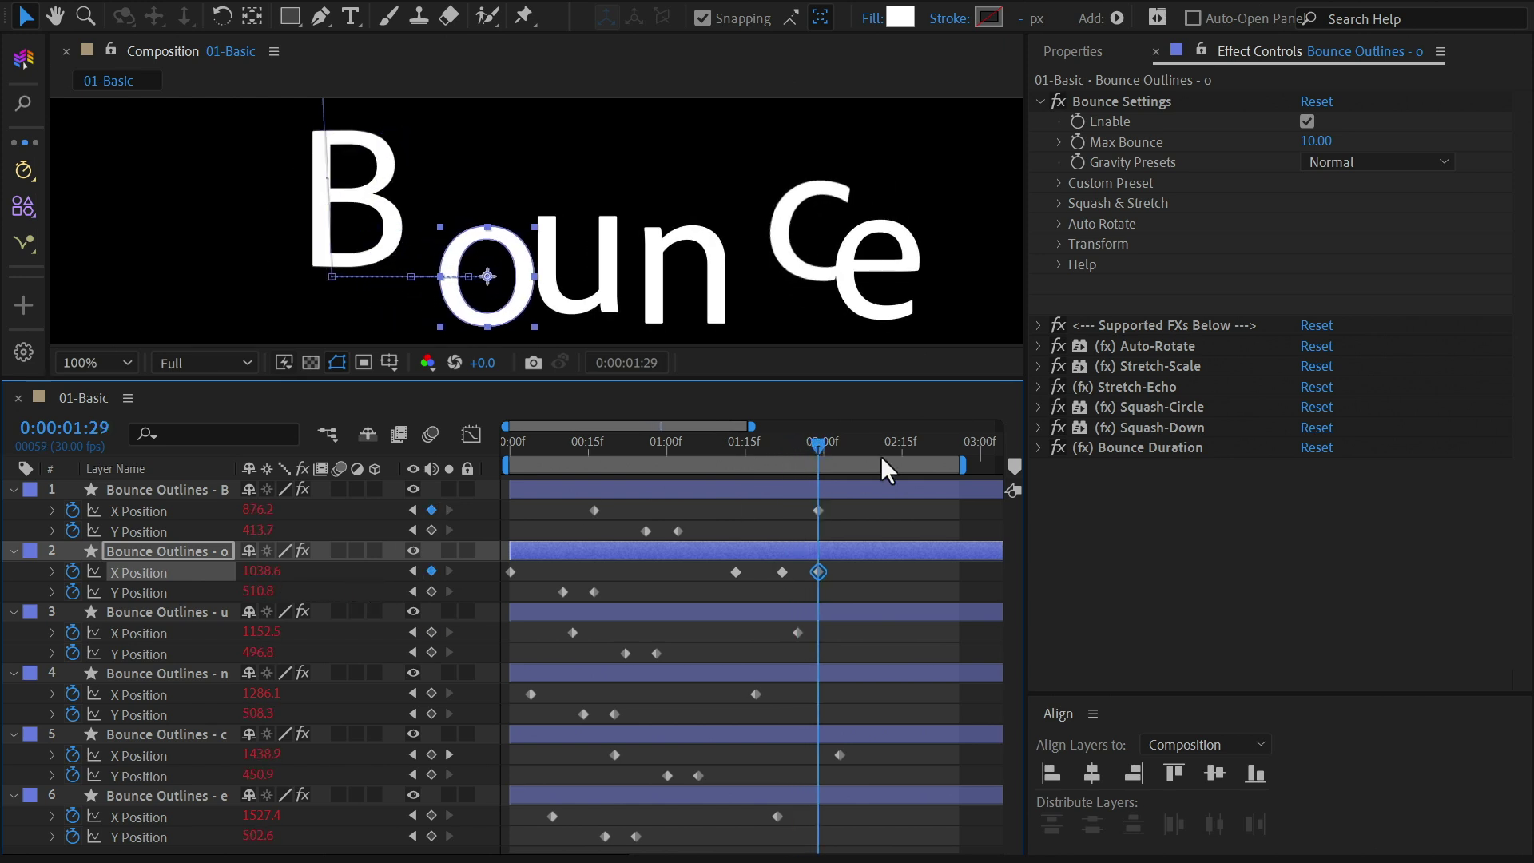
Step: Settle the o back to X 1019.6 at 2:07 and apply Easy Ease to that keyframe
left_click(831, 443)
left_click_drag(834, 443, 860, 444)
left_click_drag(254, 573, 251, 573)
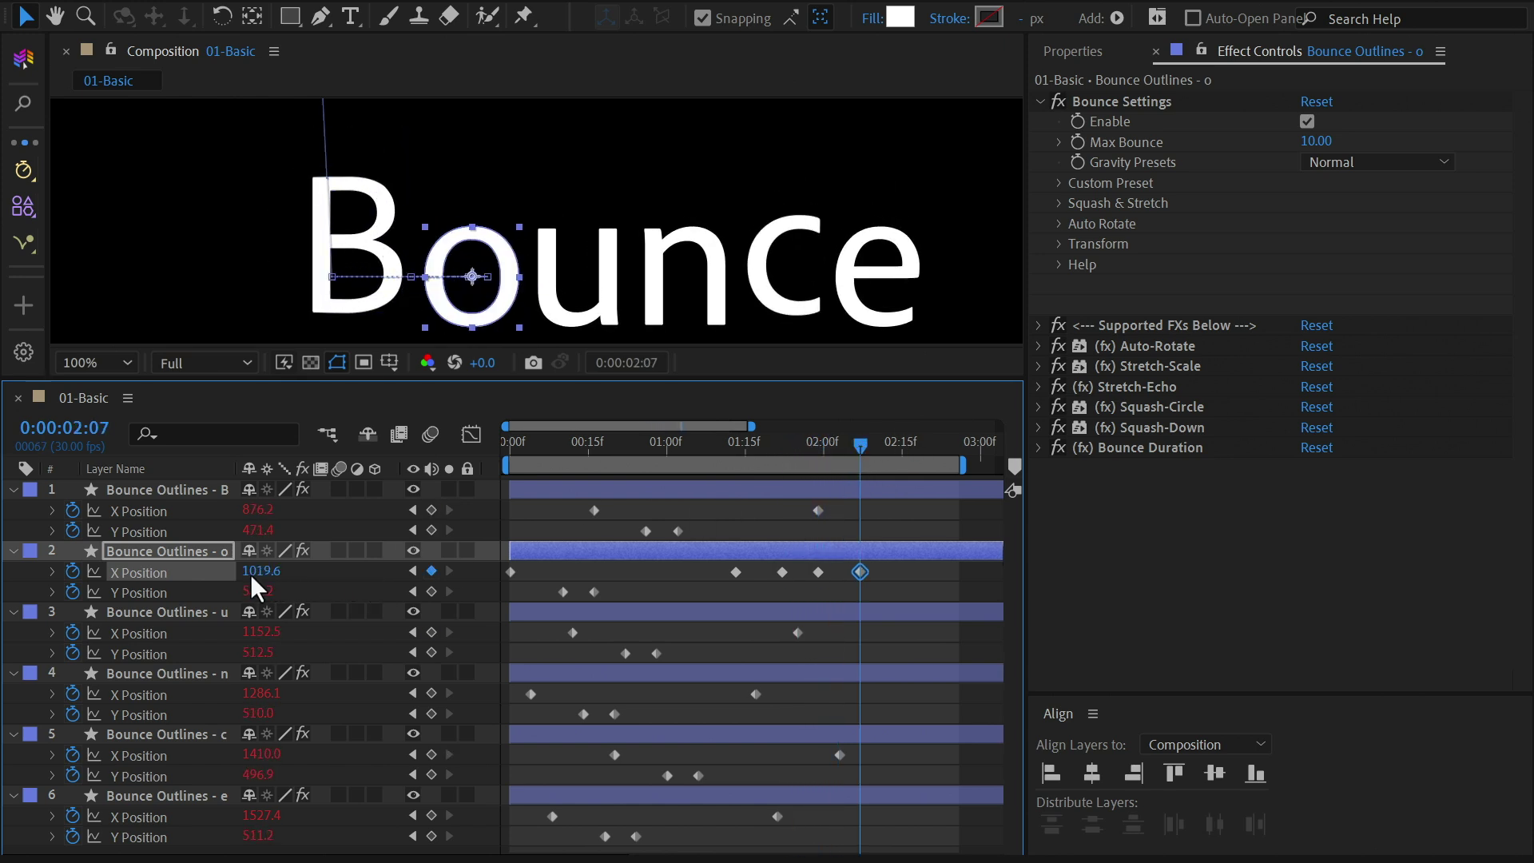
right_click(860, 571)
mouse_move(1136, 655)
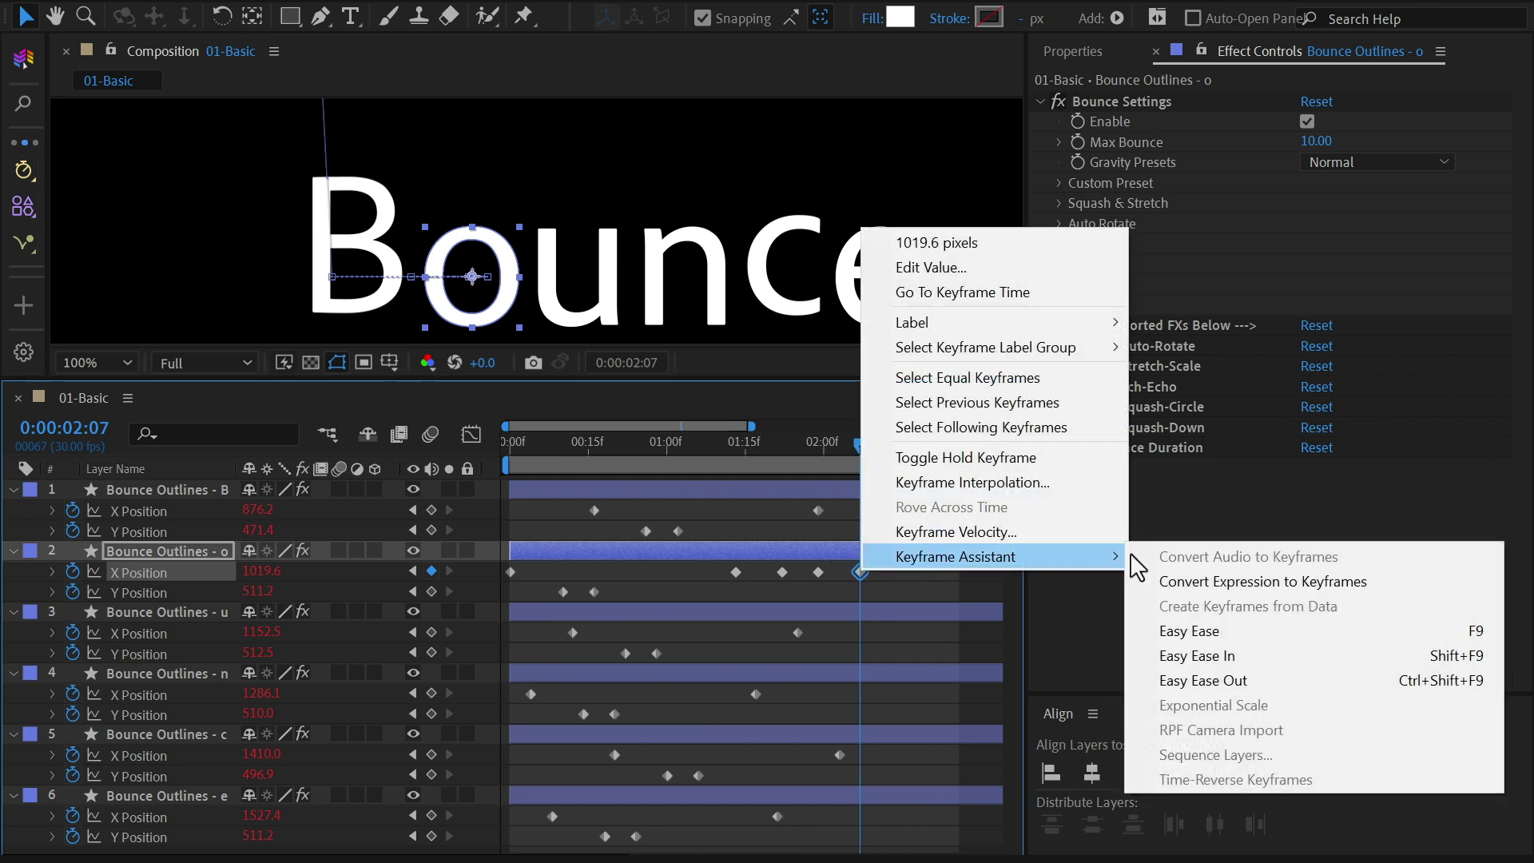
left_click(1251, 632)
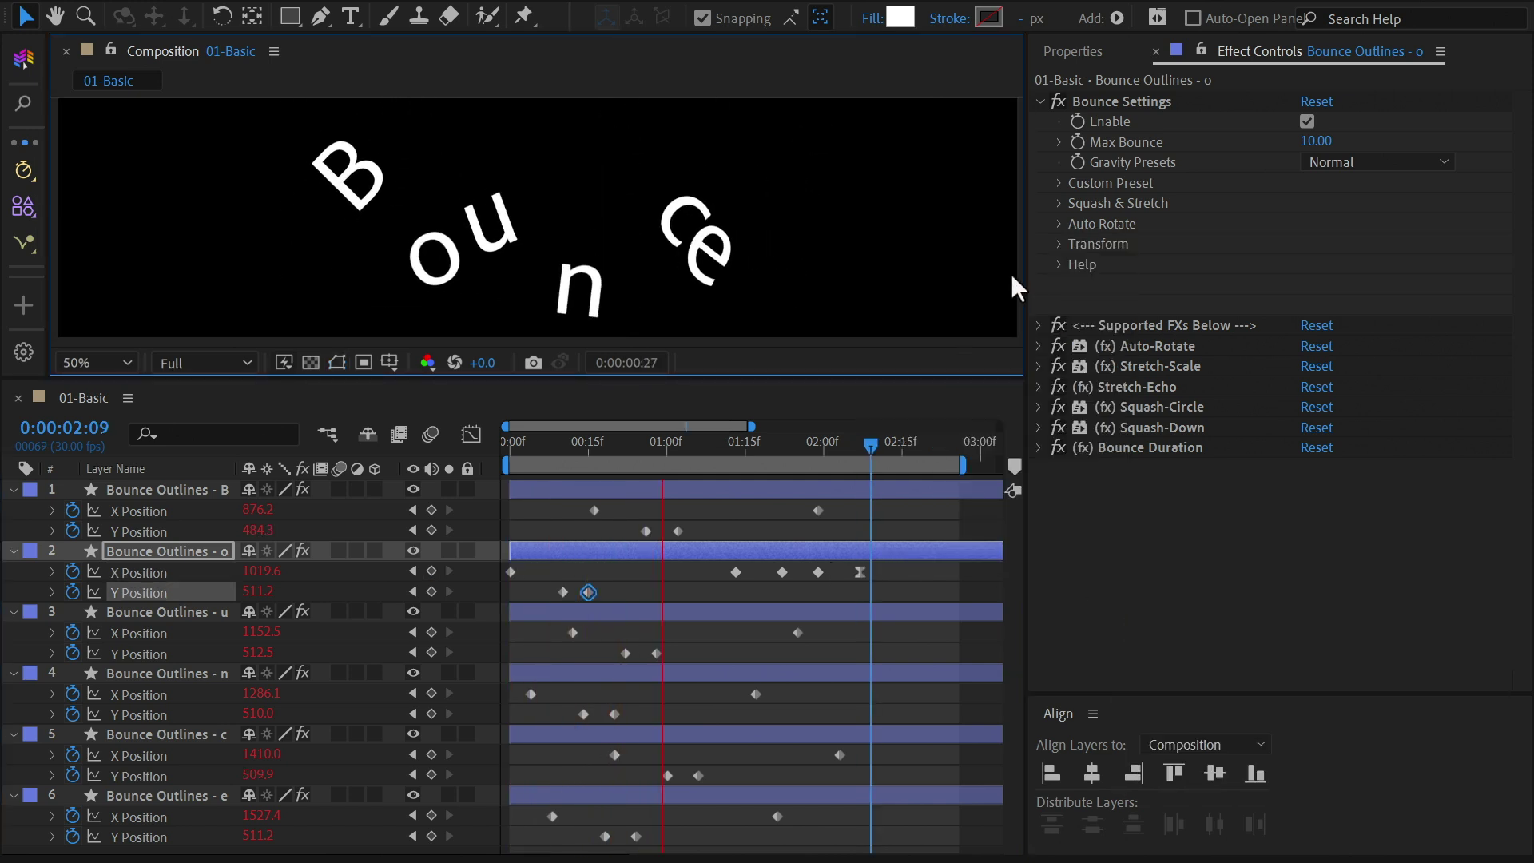